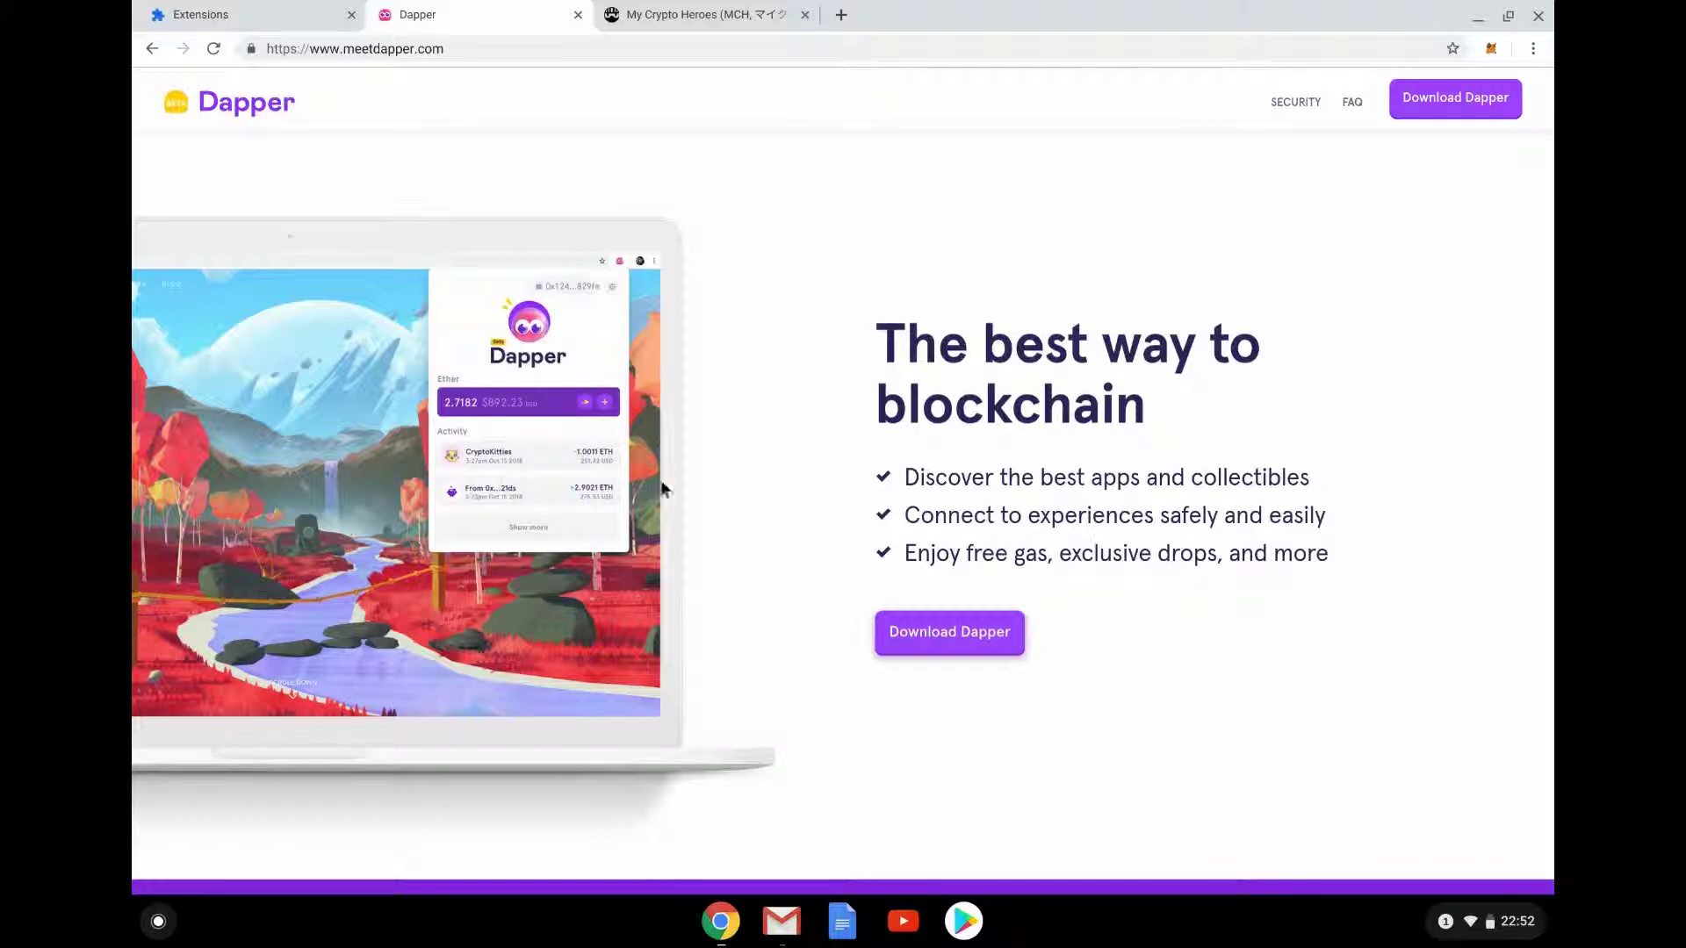
Open Dapper's Chrome Web Store listing, then return to the Extensions page with Dapper off and MetaMask on.
click(1480, 117)
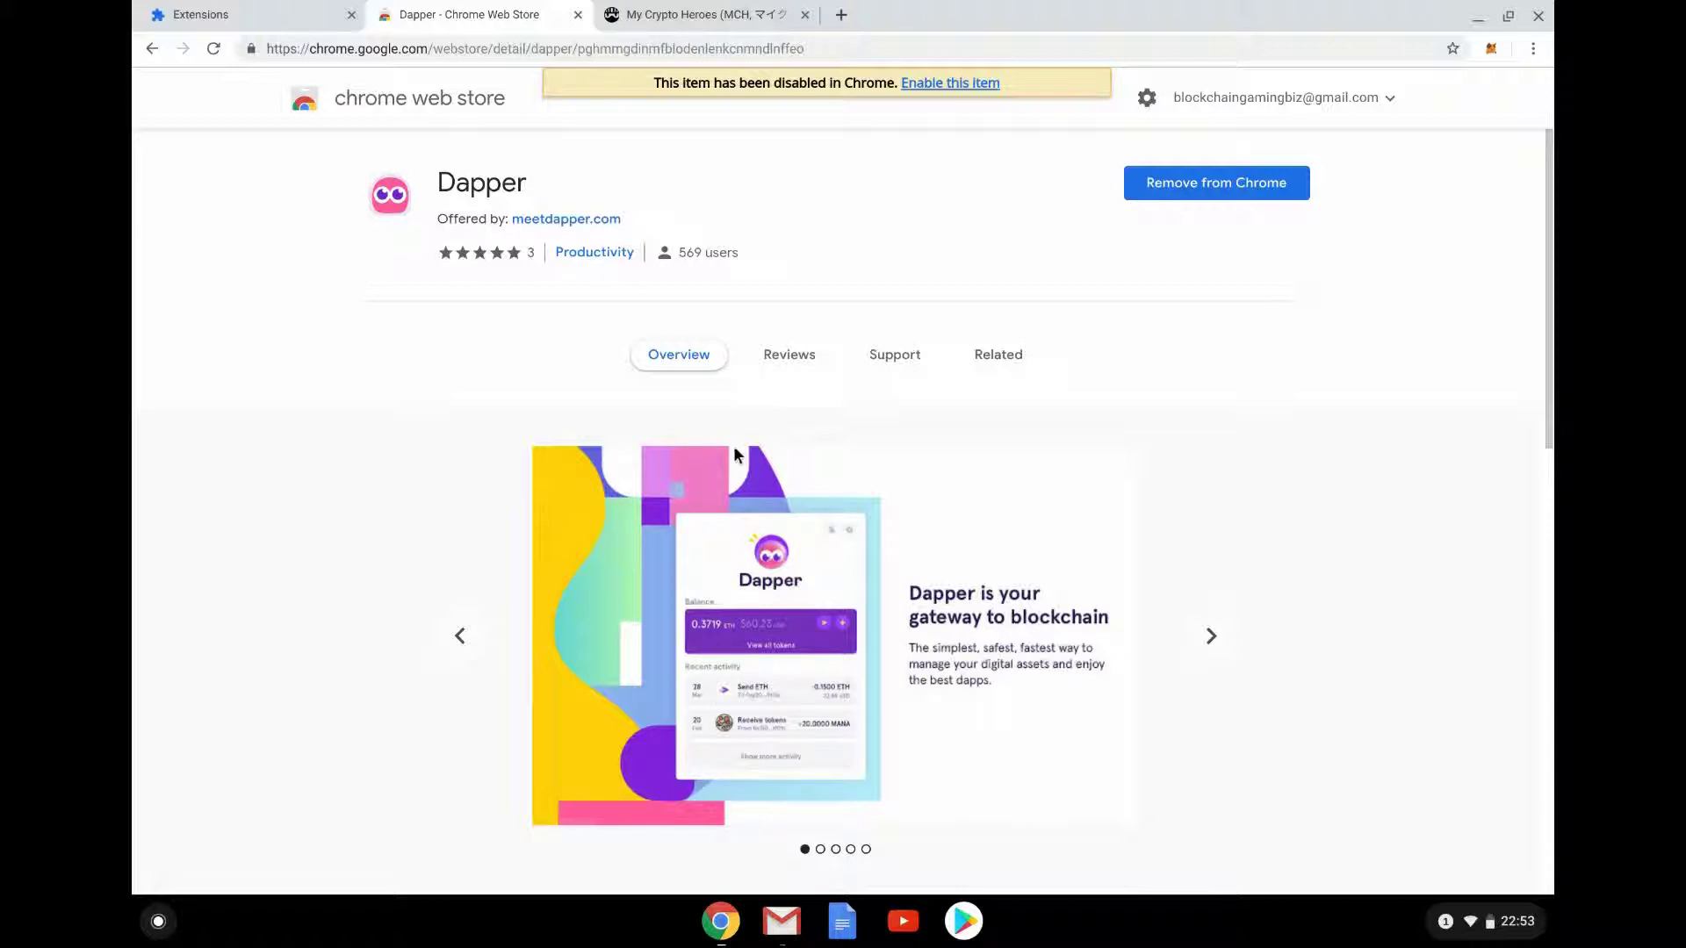
click(273, 14)
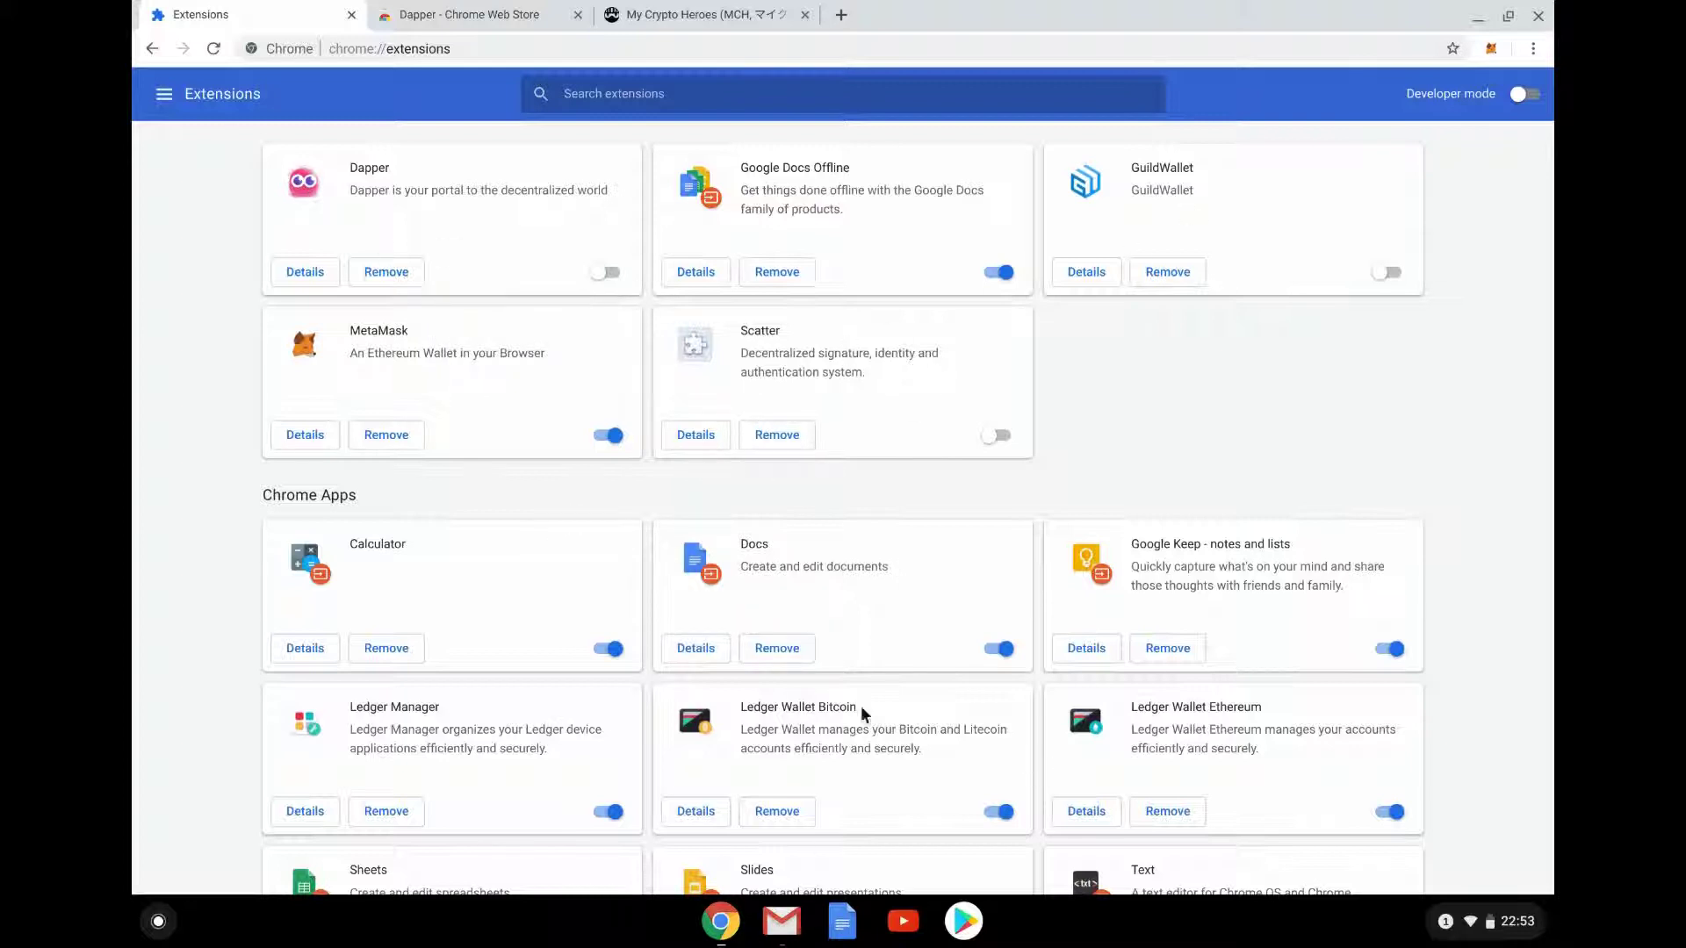
On the My Crypto Heroes tab, check the MetaMask account balance, then start Play Game.
click(700, 13)
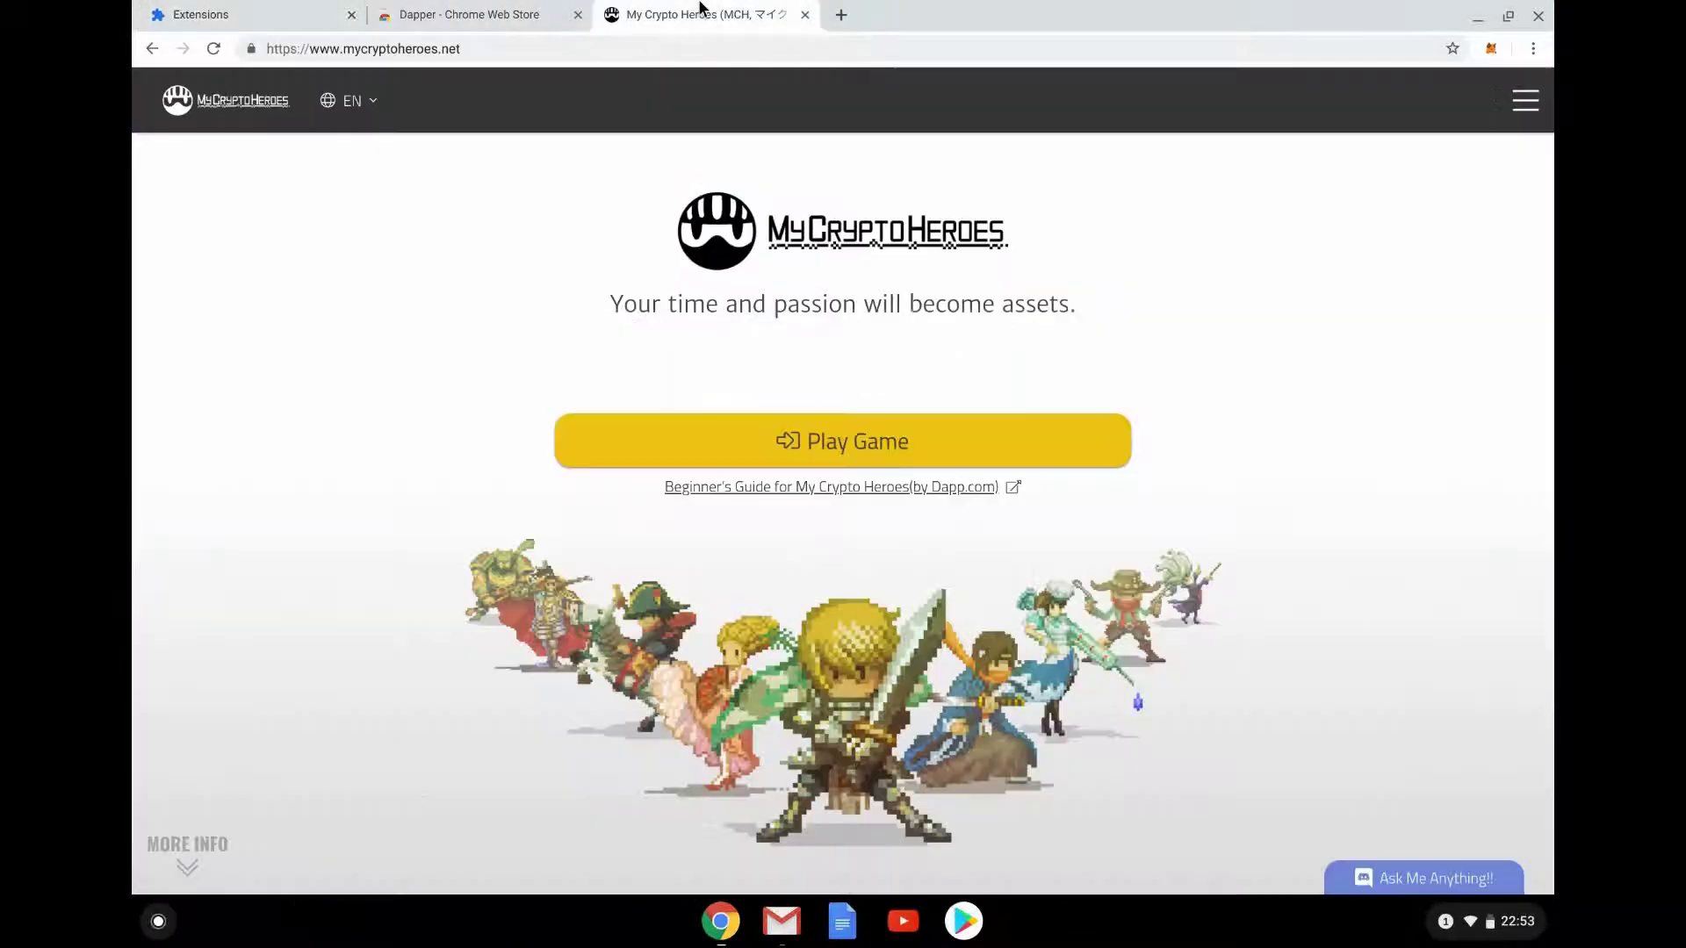
click(1492, 49)
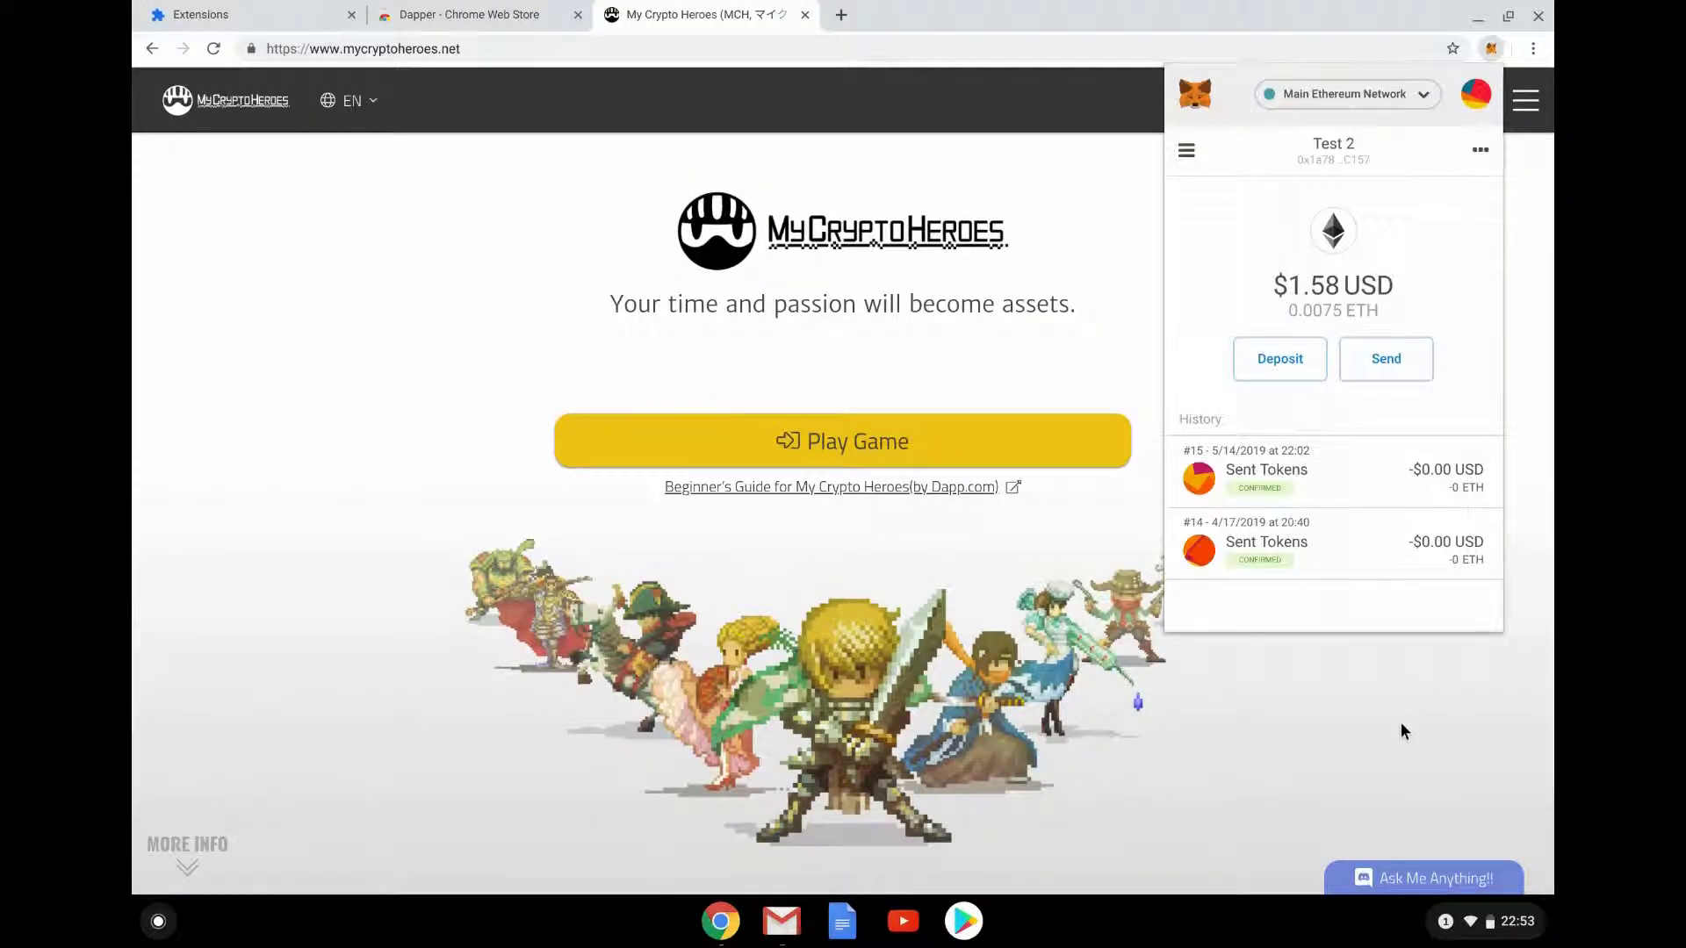
click(1410, 692)
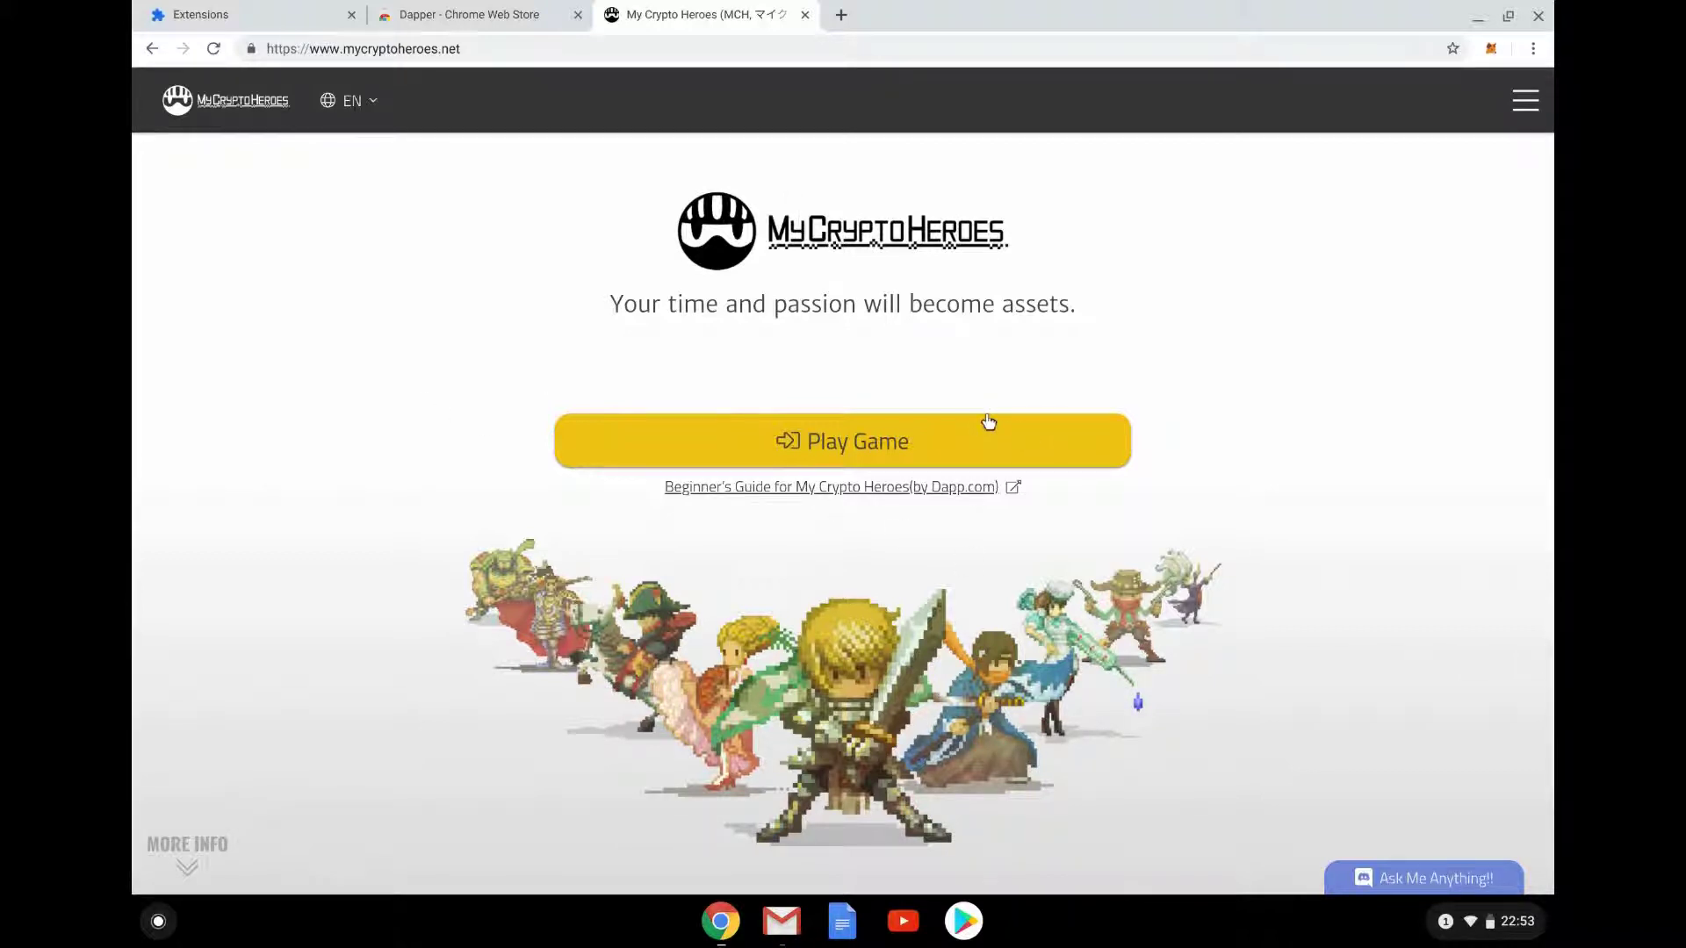
click(865, 446)
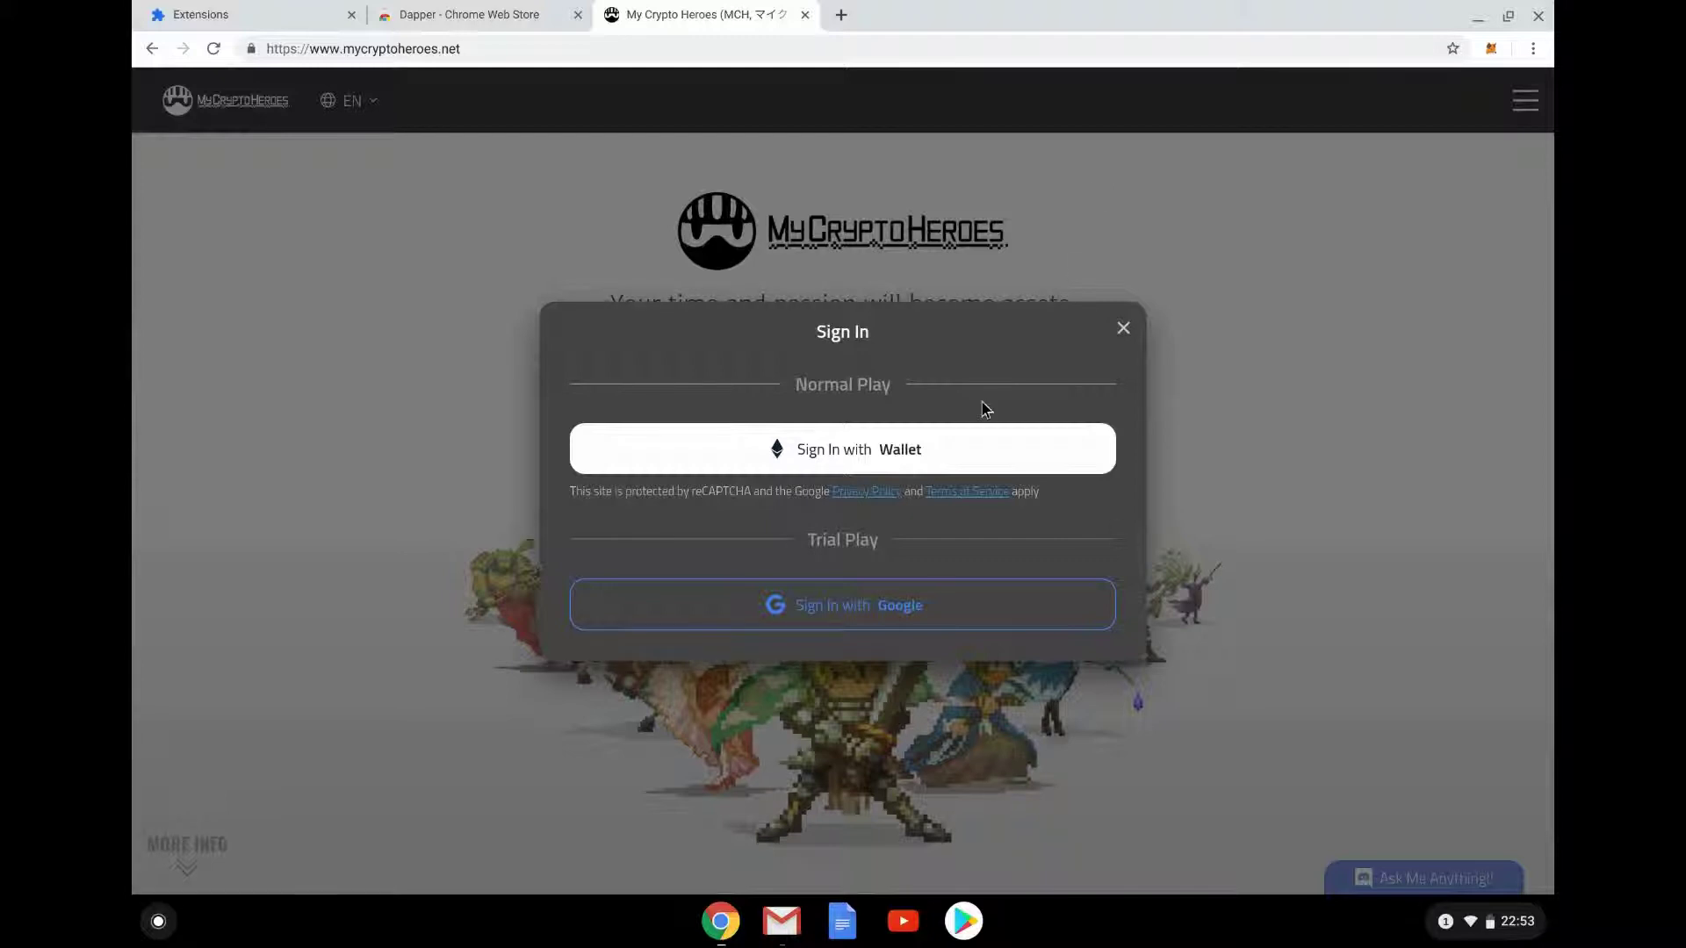
Dismiss Sign In, disable MetaMask and enable Dapper in extensions, then go back to My Crypto Heroes.
click(1123, 329)
click(202, 14)
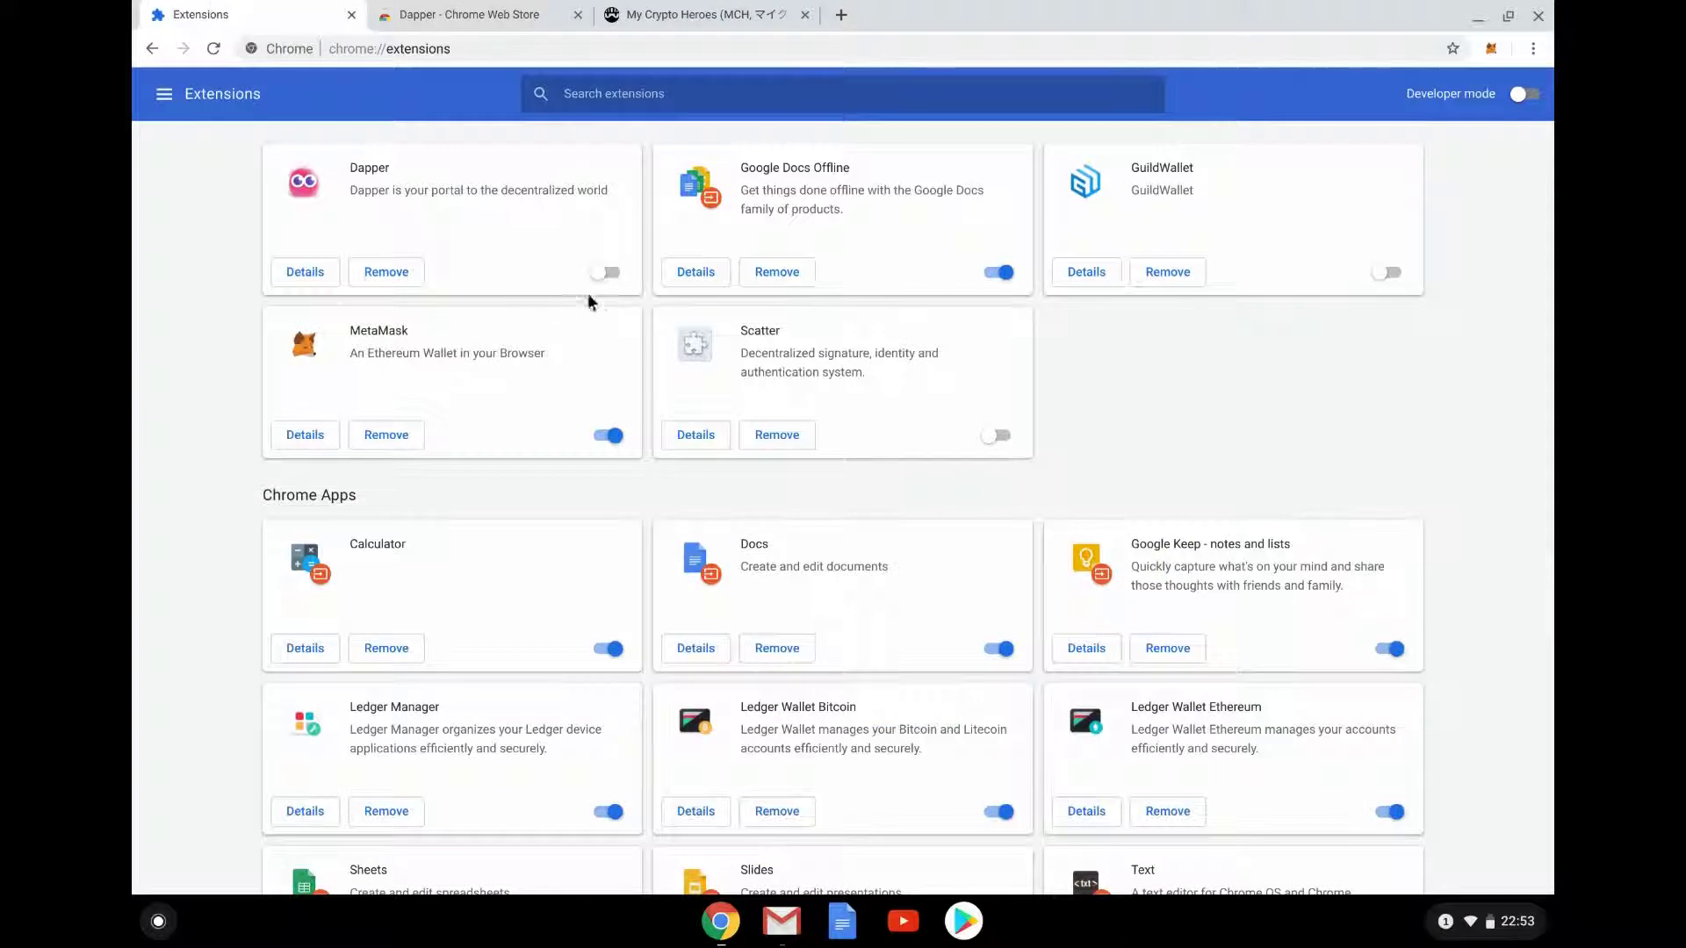
click(612, 436)
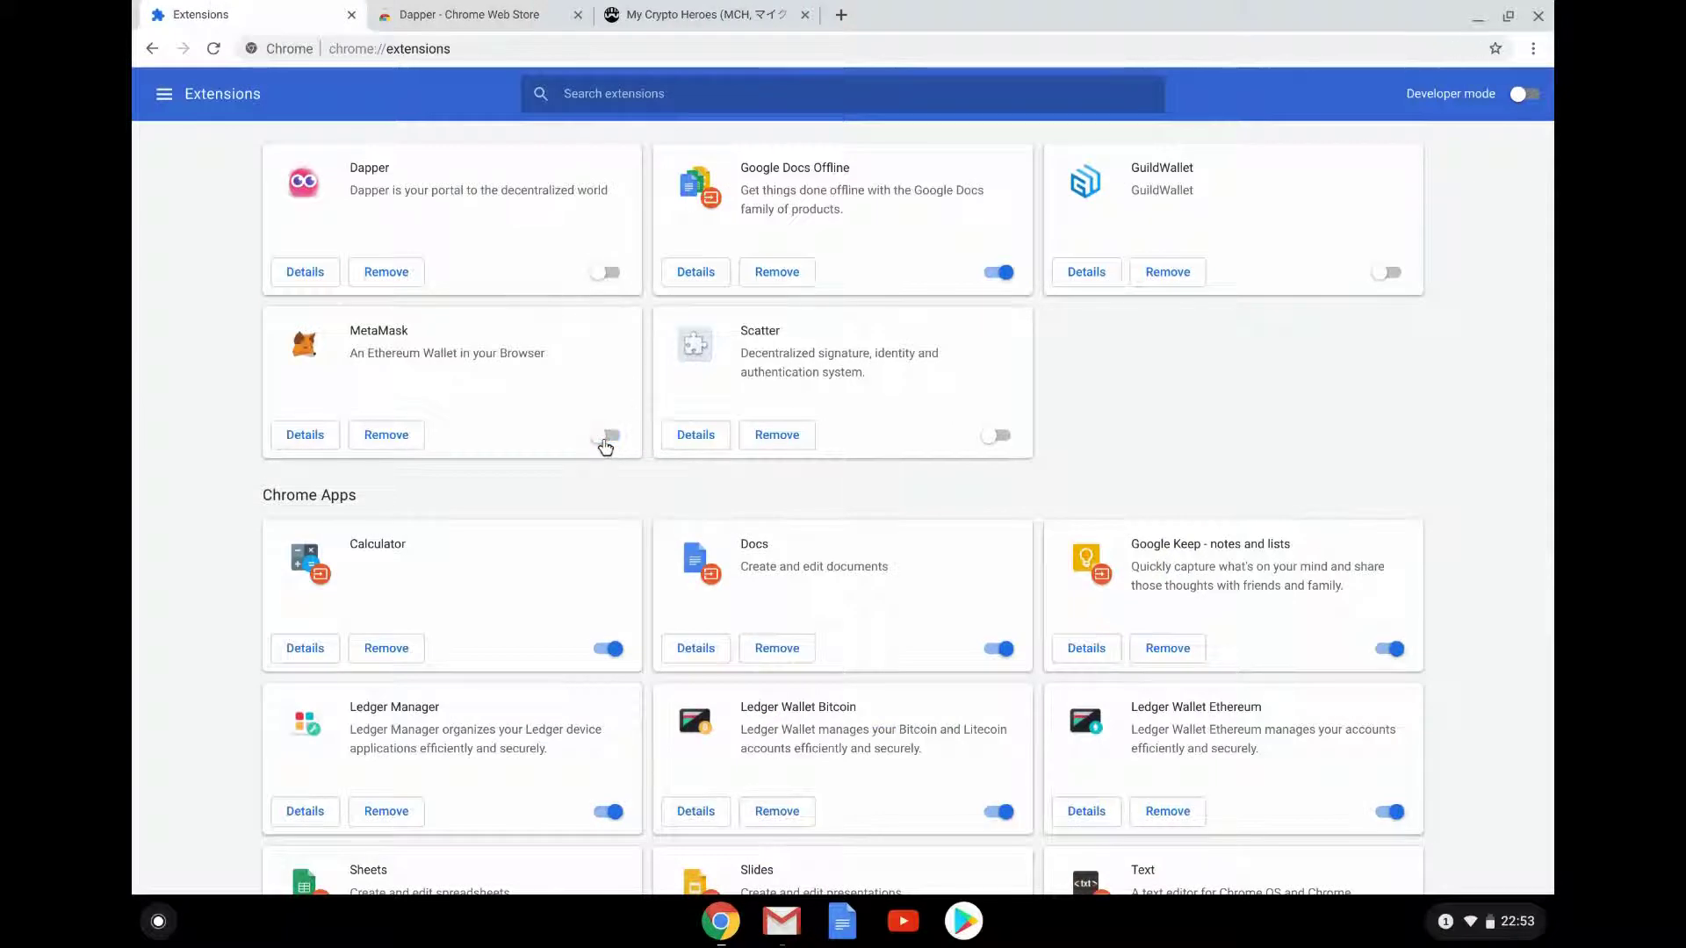
click(610, 273)
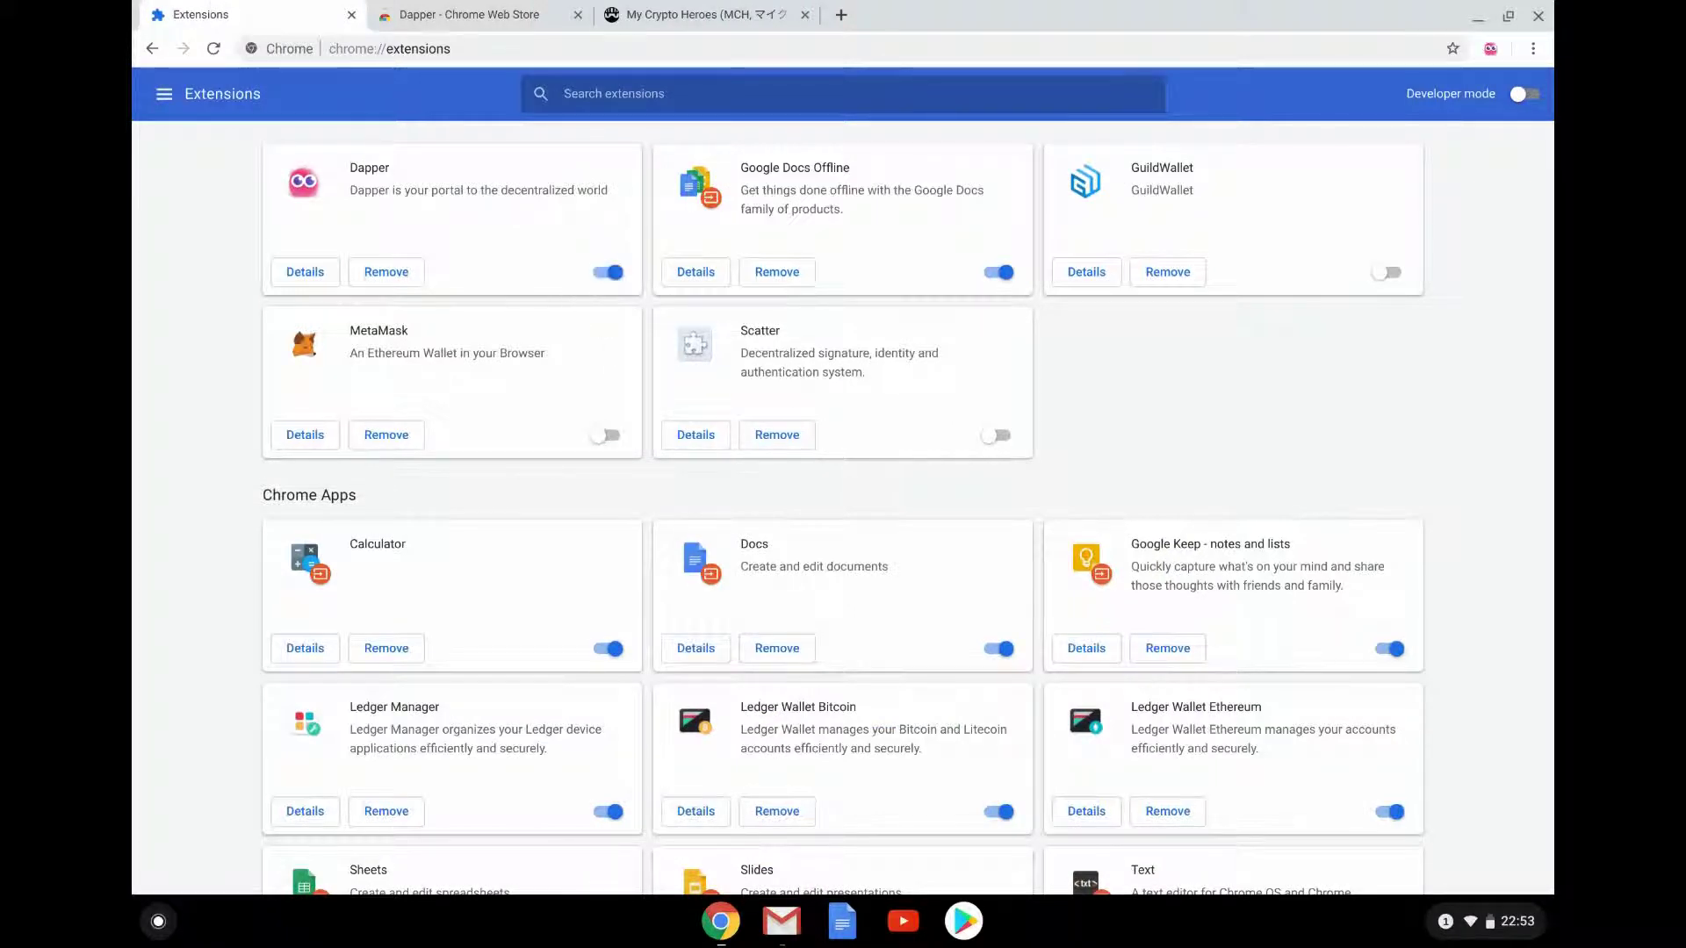
click(700, 12)
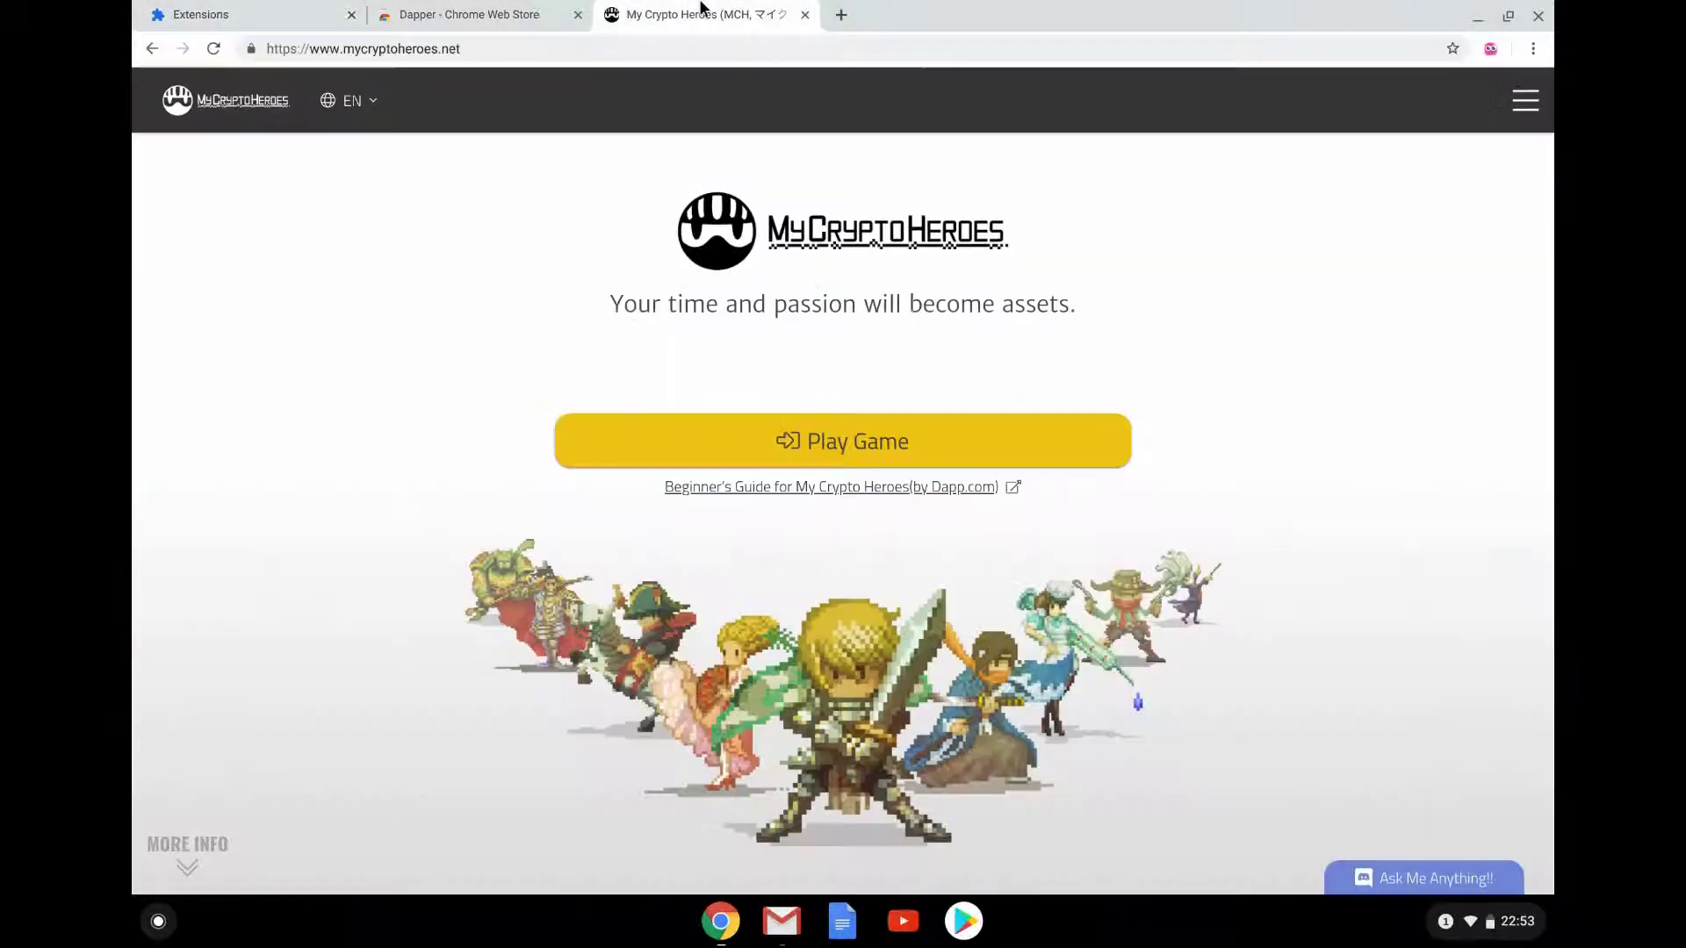
Reload My Crypto Heroes so it detects Dapper, checking the Dapper wallet in between.
click(213, 49)
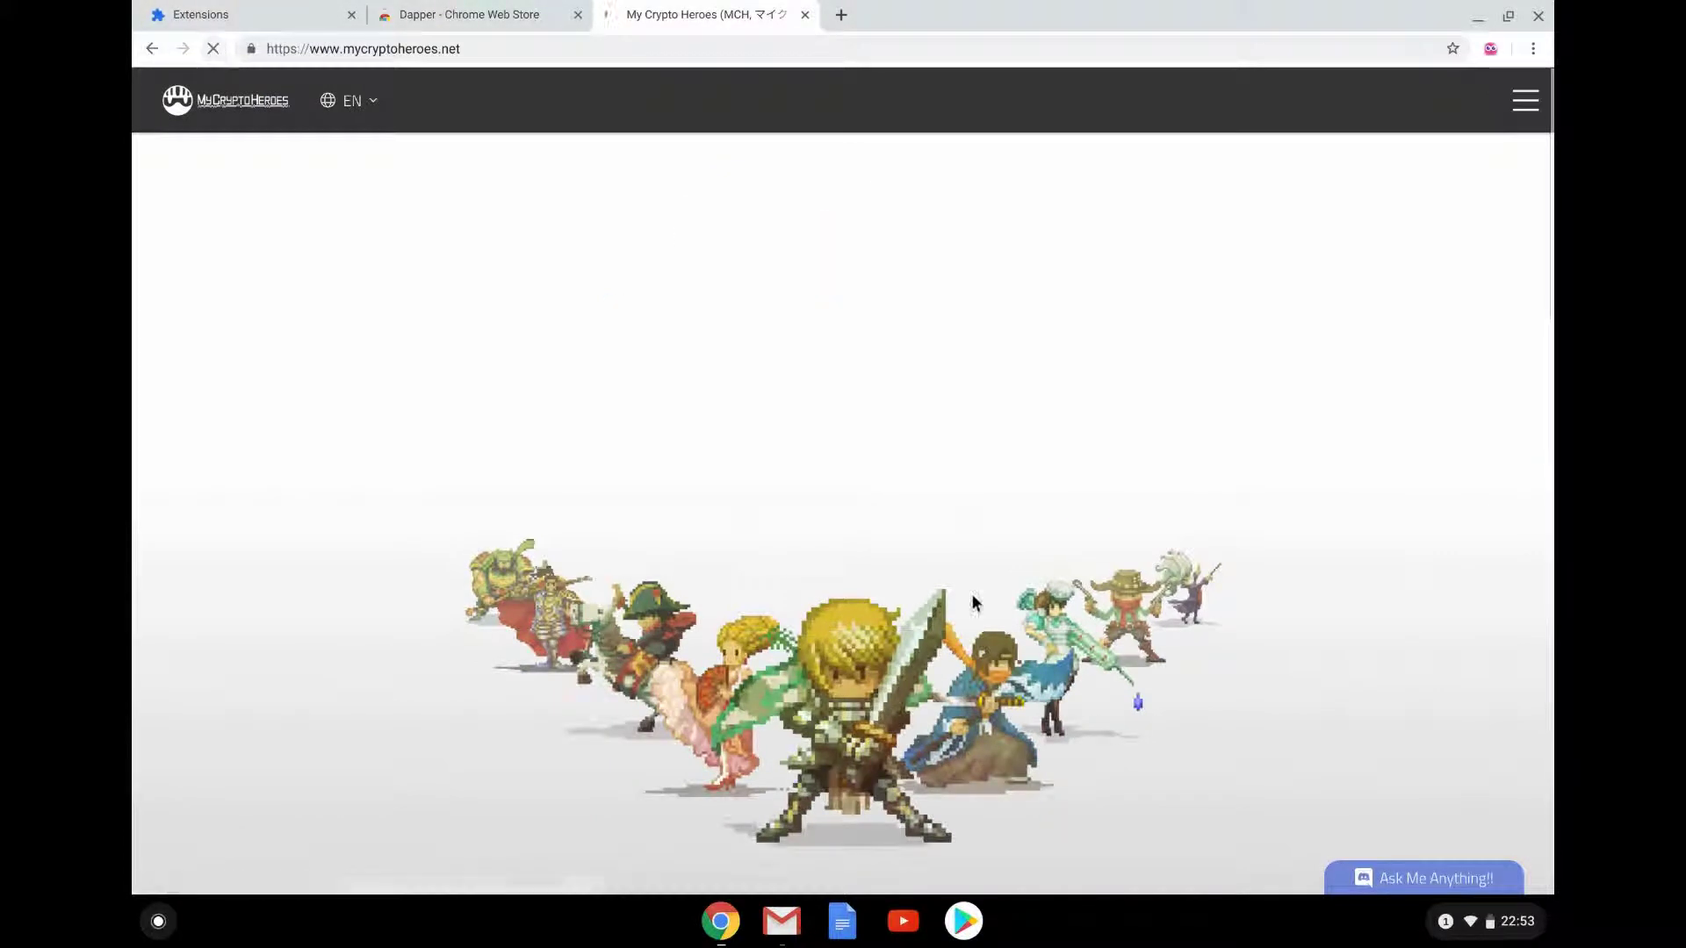
click(1490, 50)
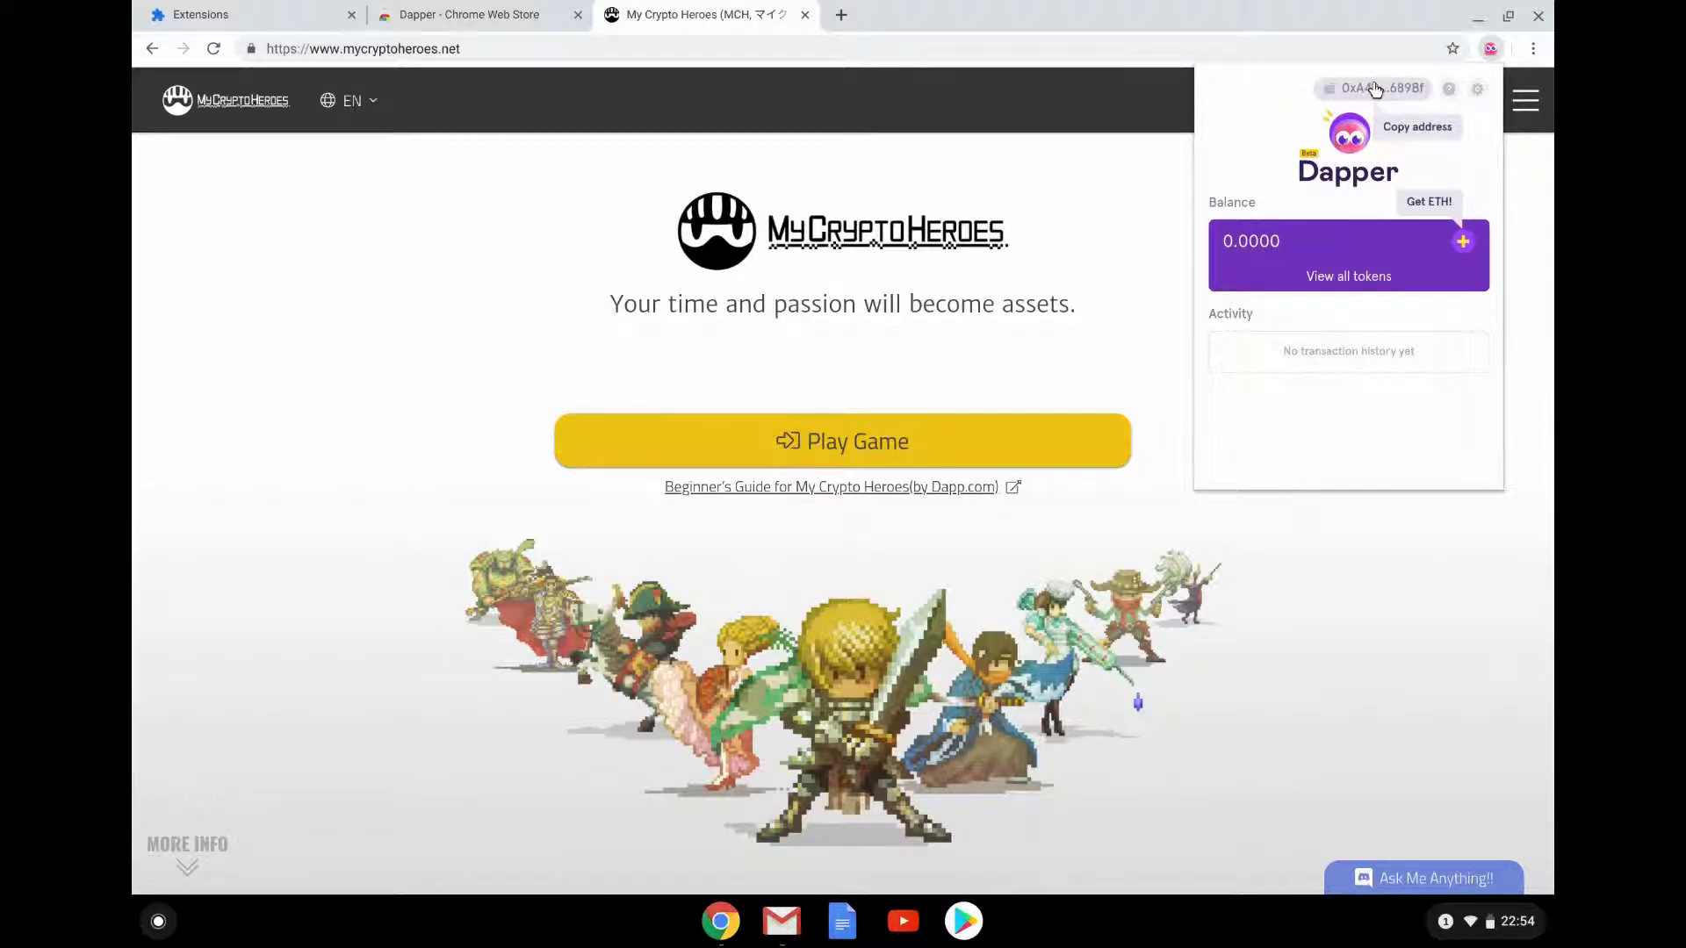
click(1337, 680)
click(214, 49)
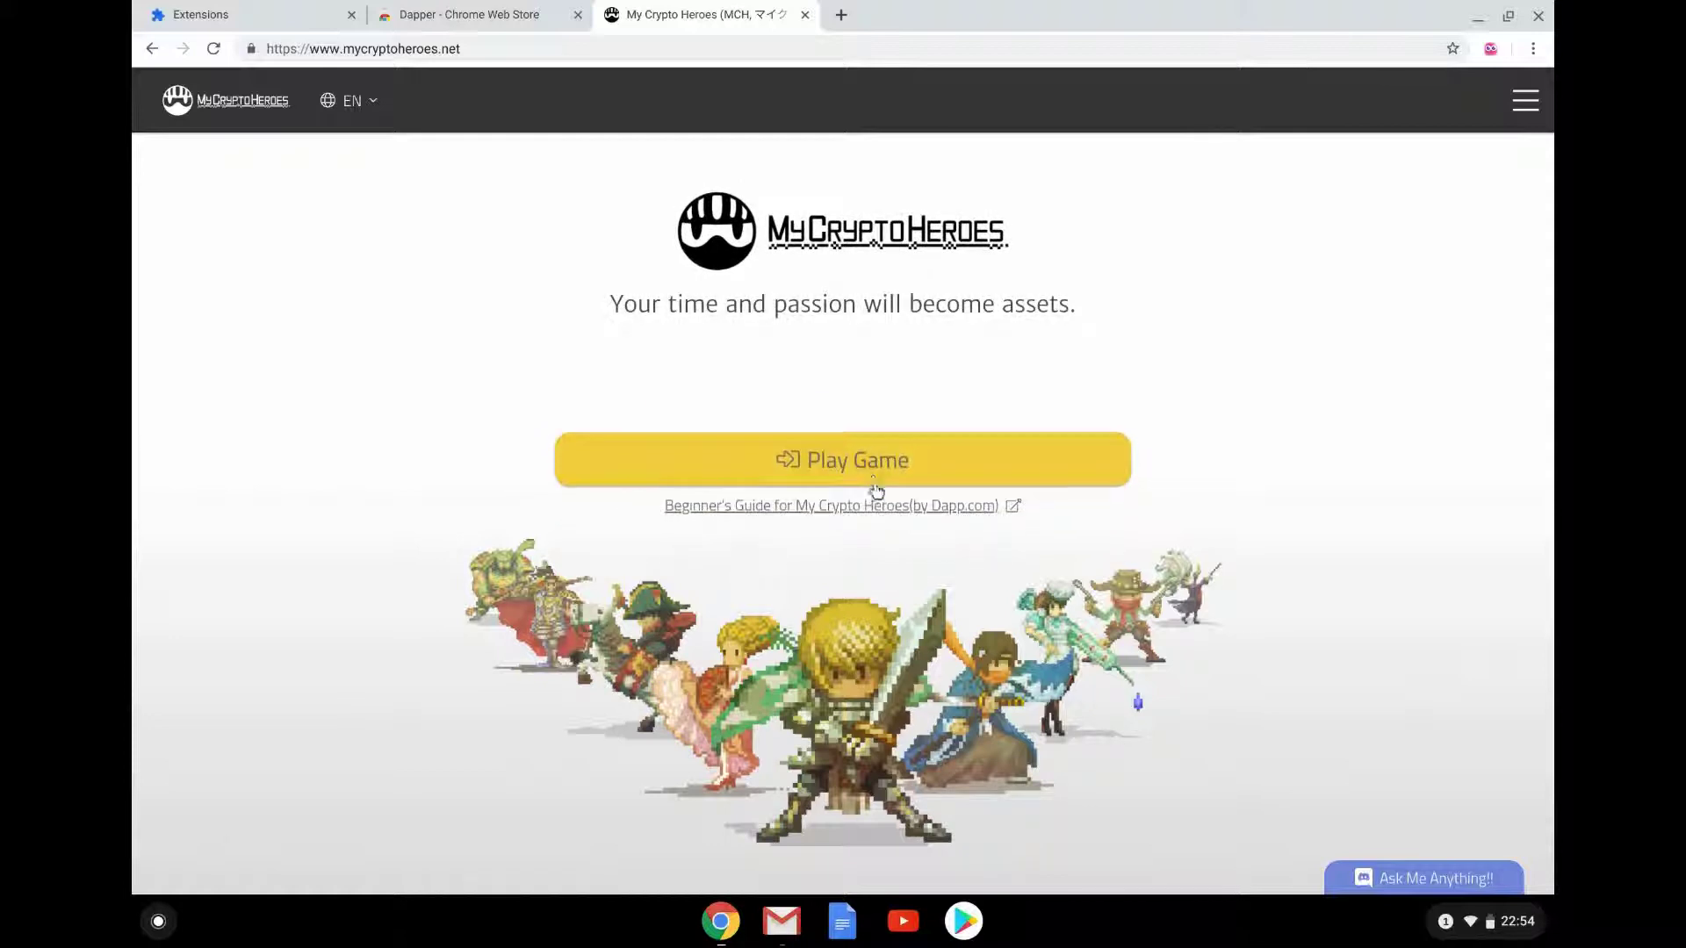
Sign in with Wallet, solve the slider captcha, and sign the terms message in Dapper.
click(857, 443)
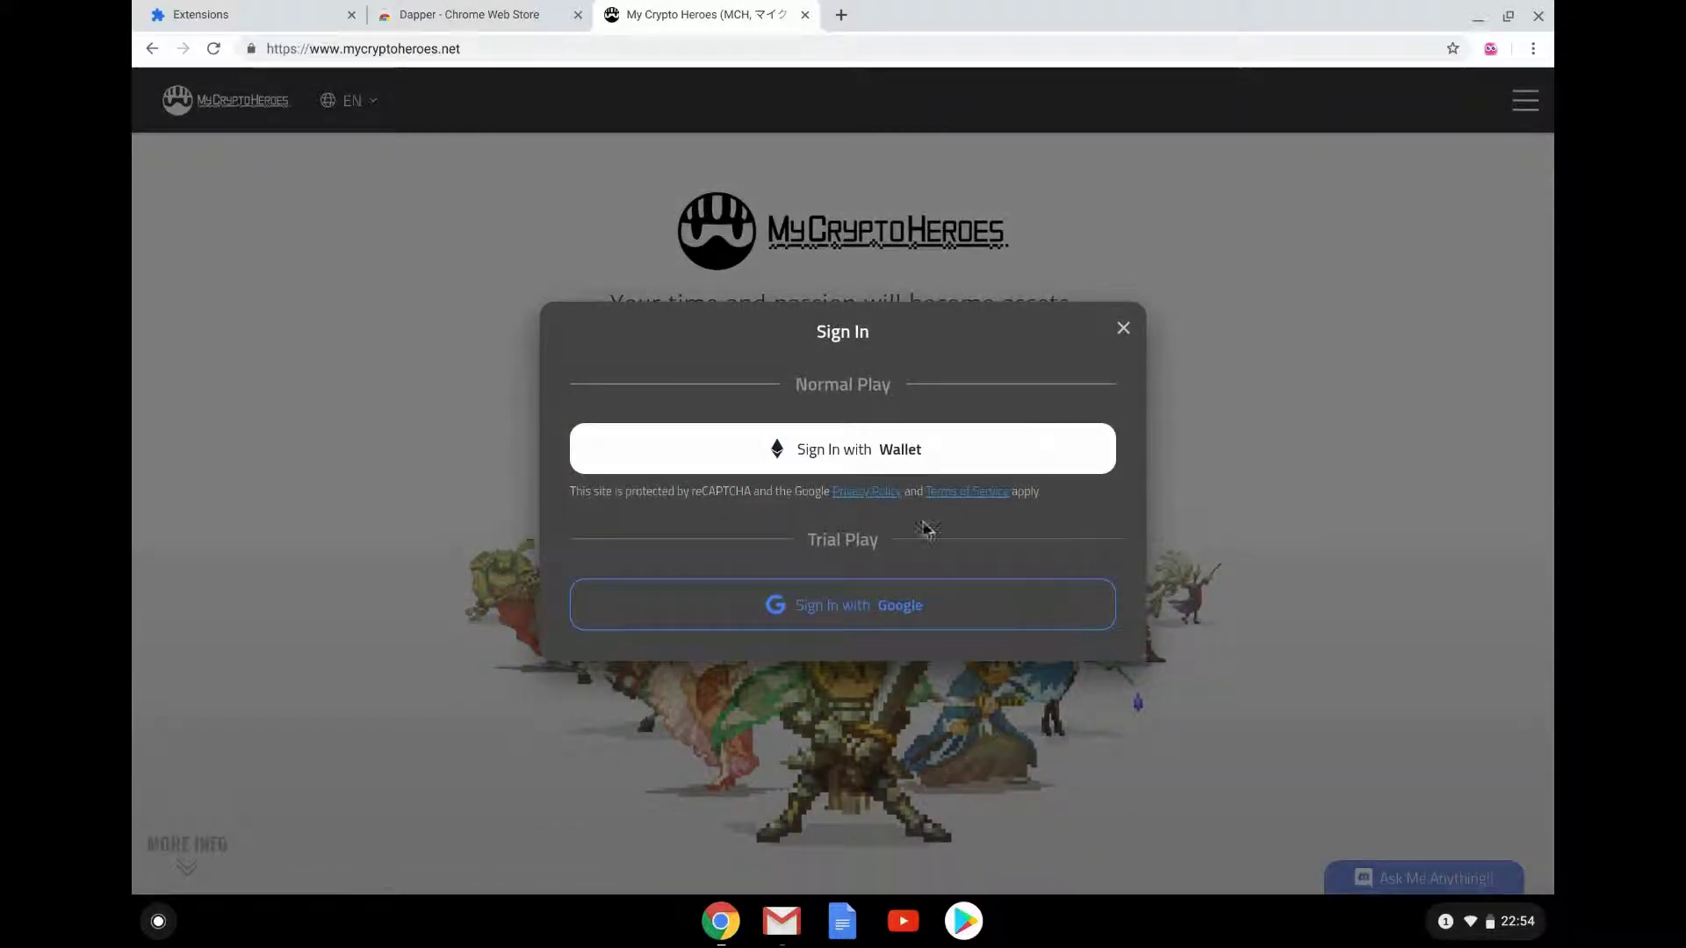
click(882, 454)
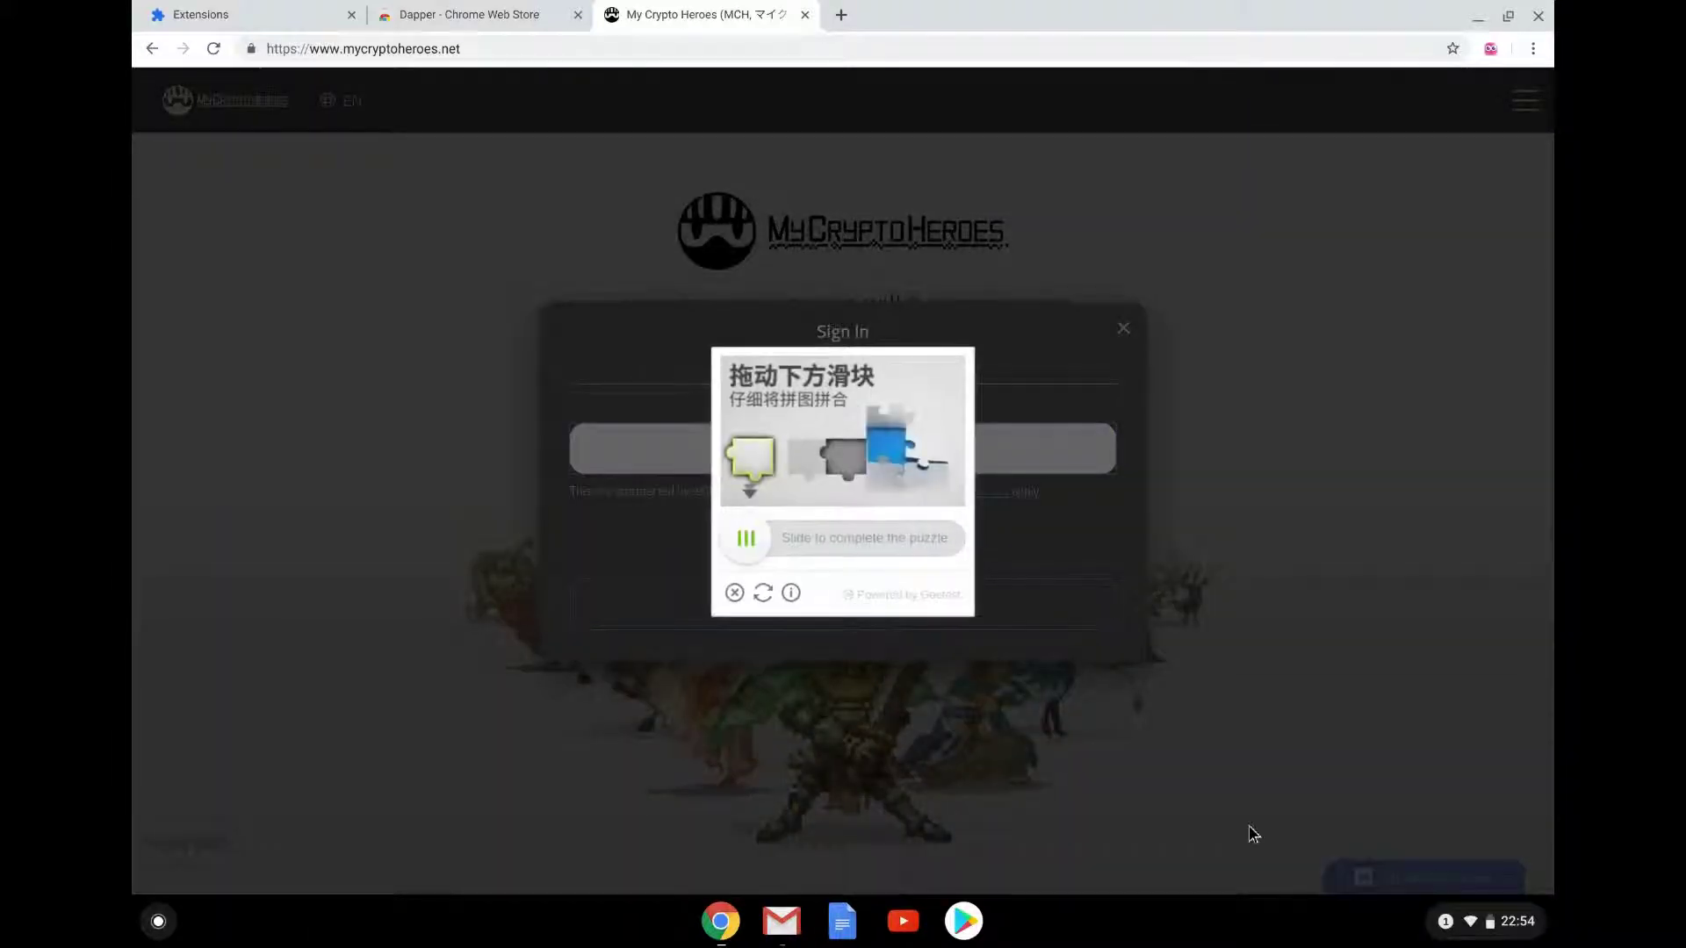
drag(755, 451, 850, 441)
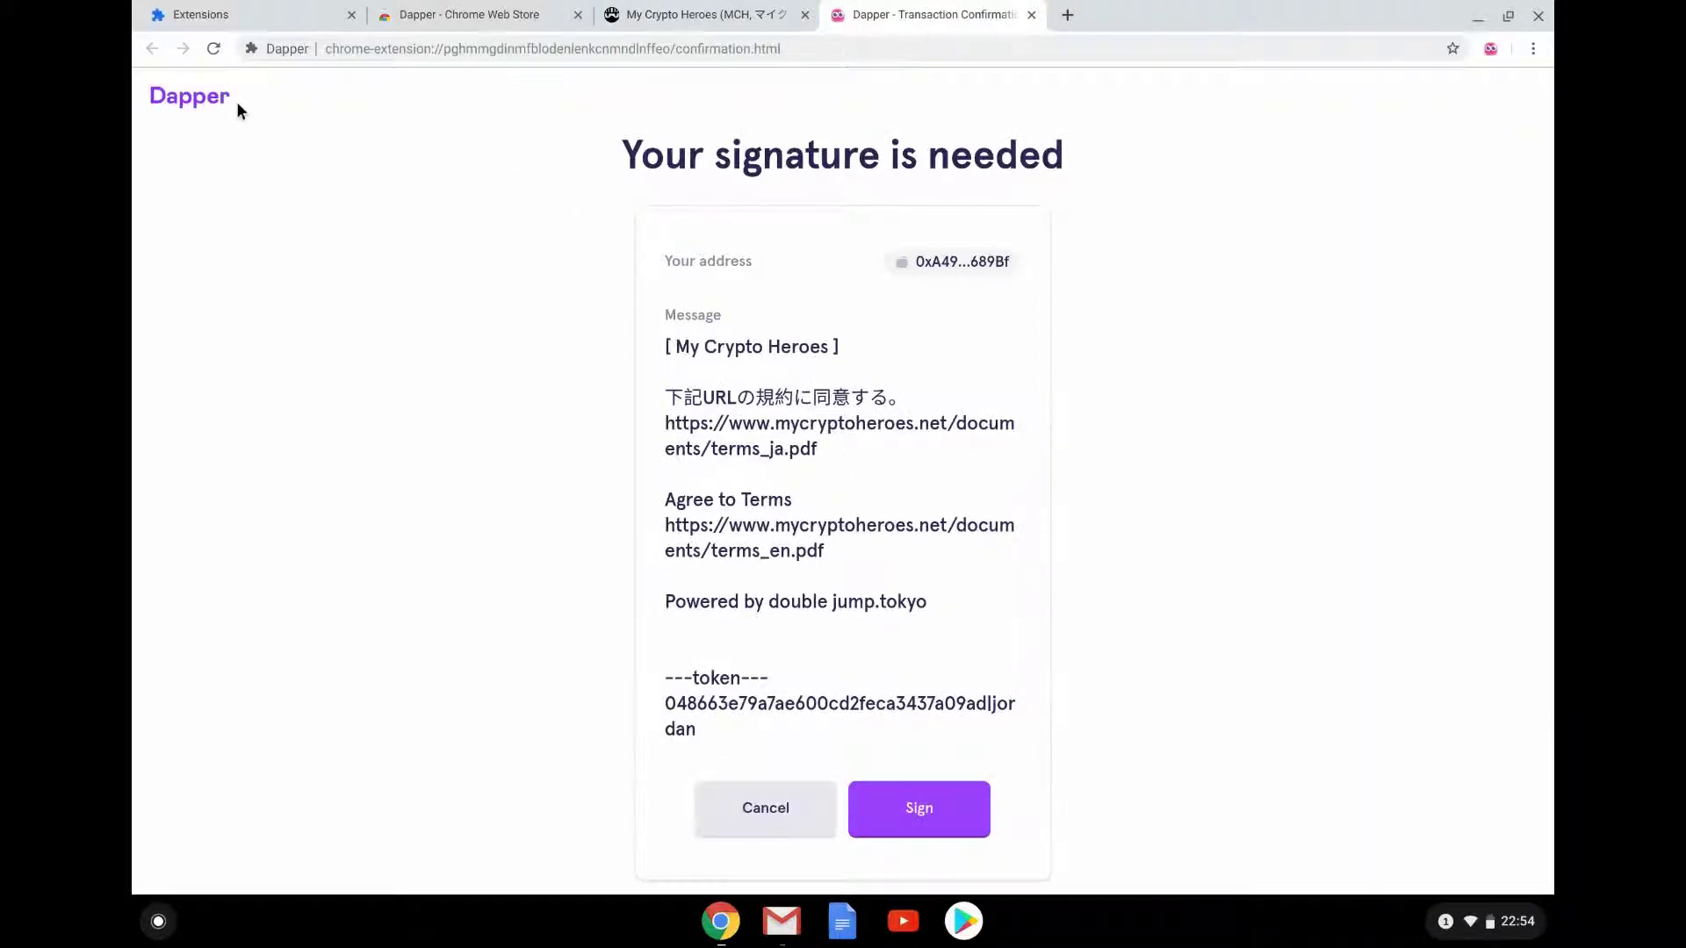
click(905, 793)
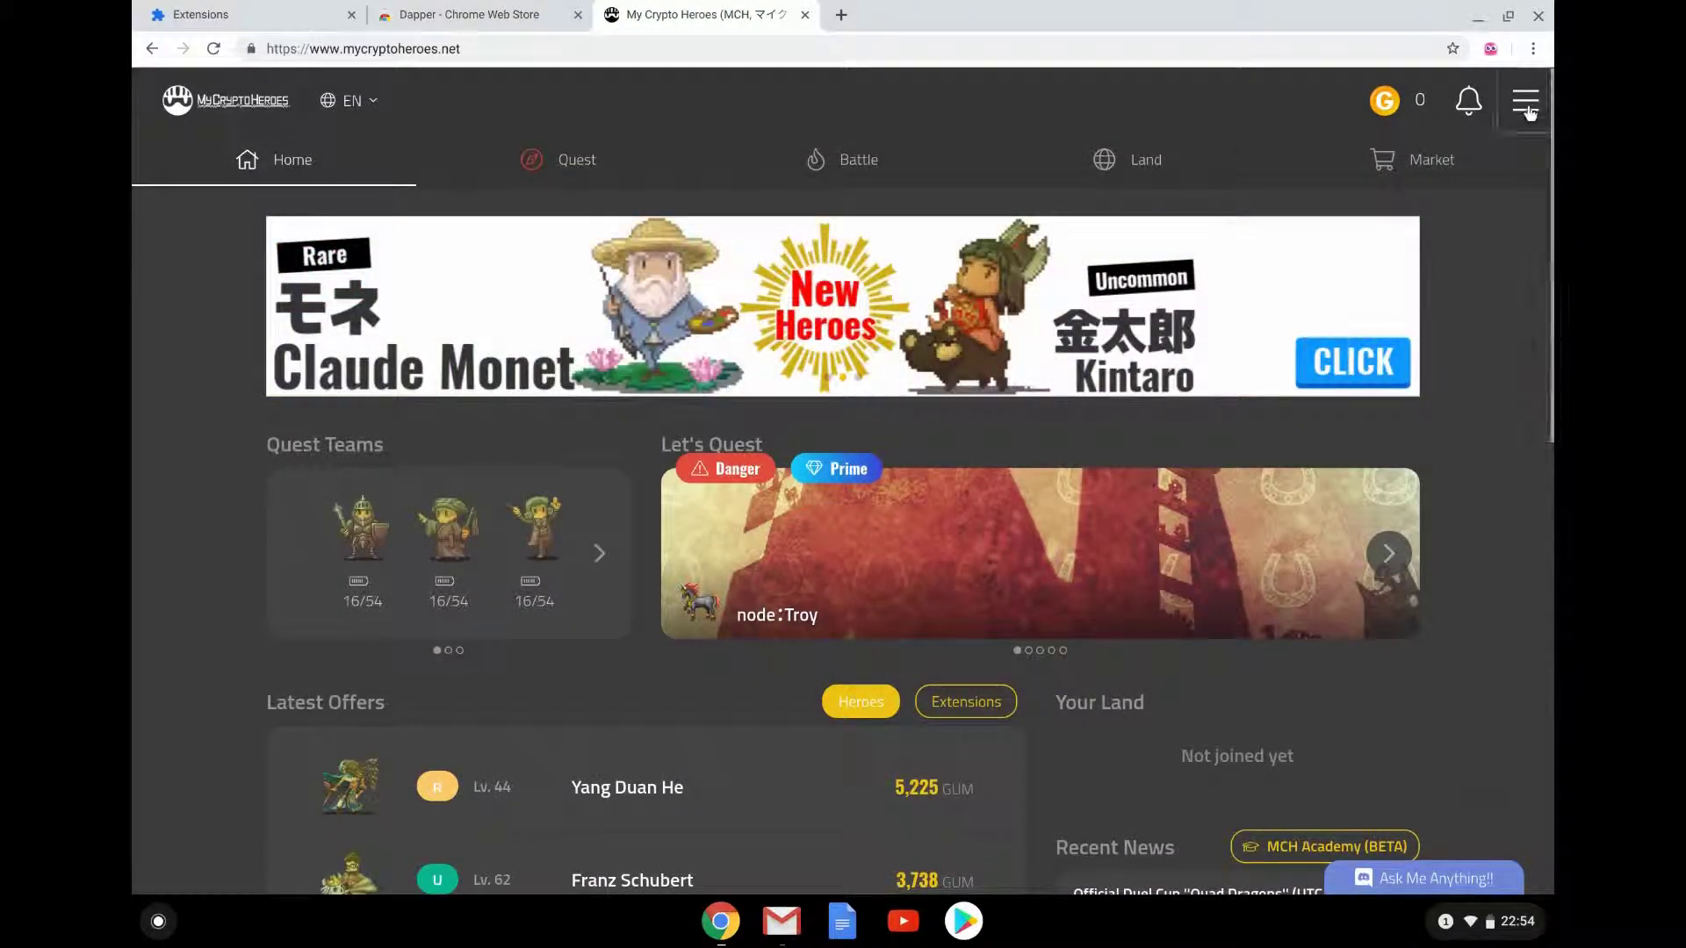
Open and close the side menu to view the home page with three 16/54 Quest Teams.
click(1526, 103)
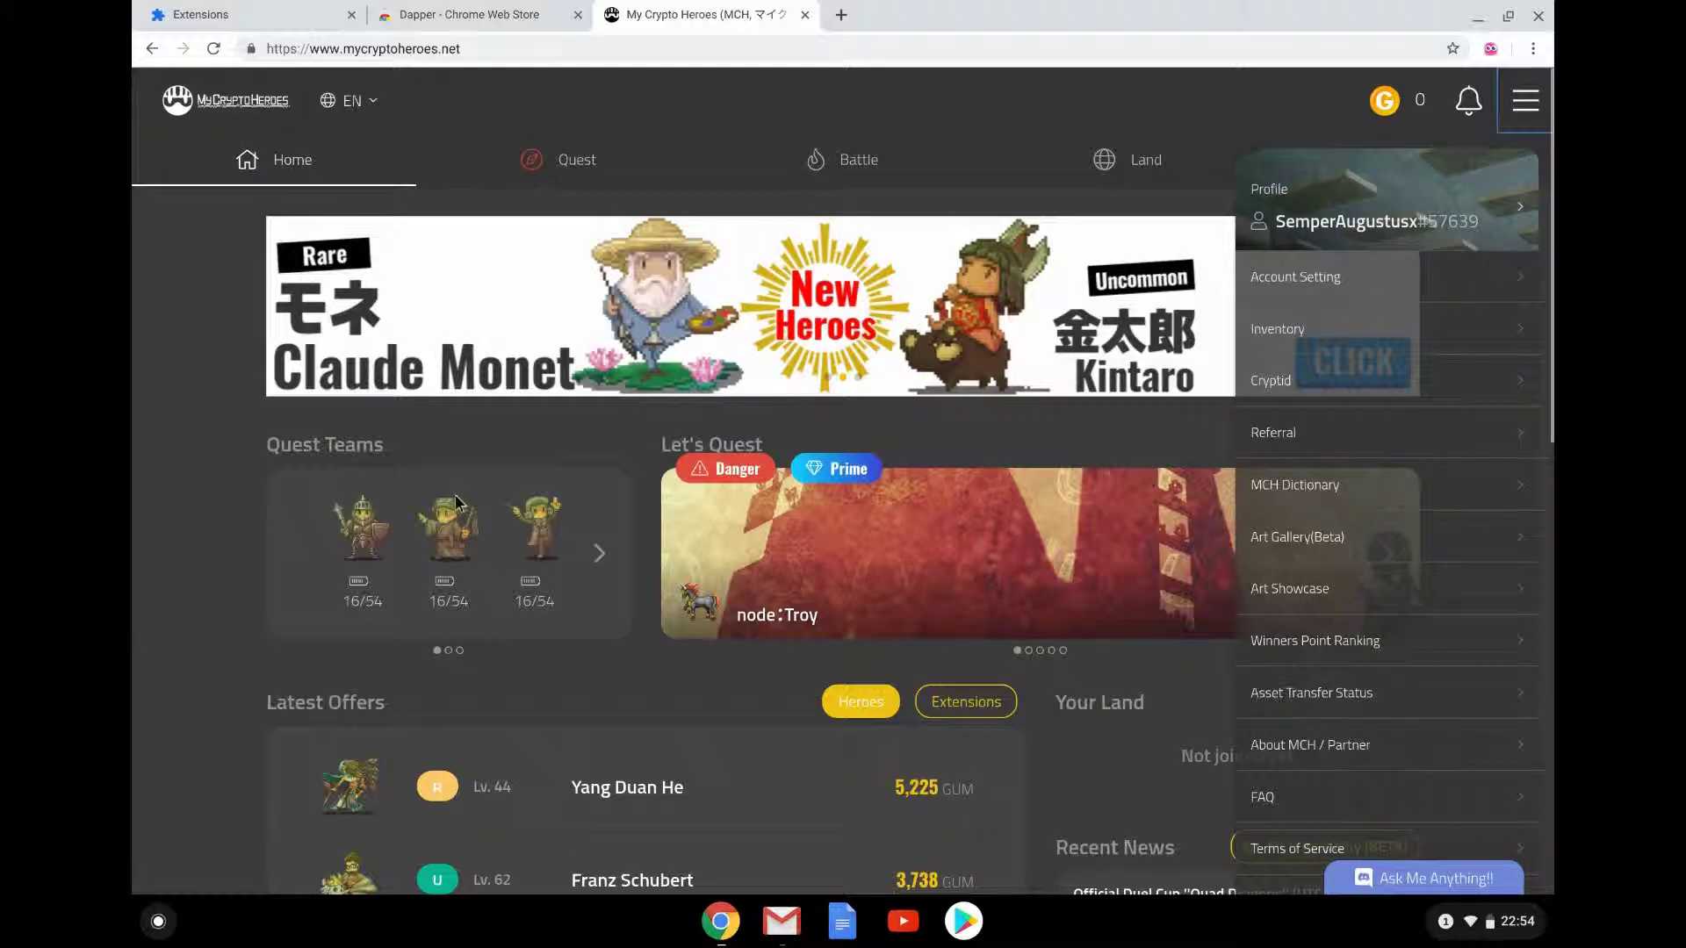
click(201, 406)
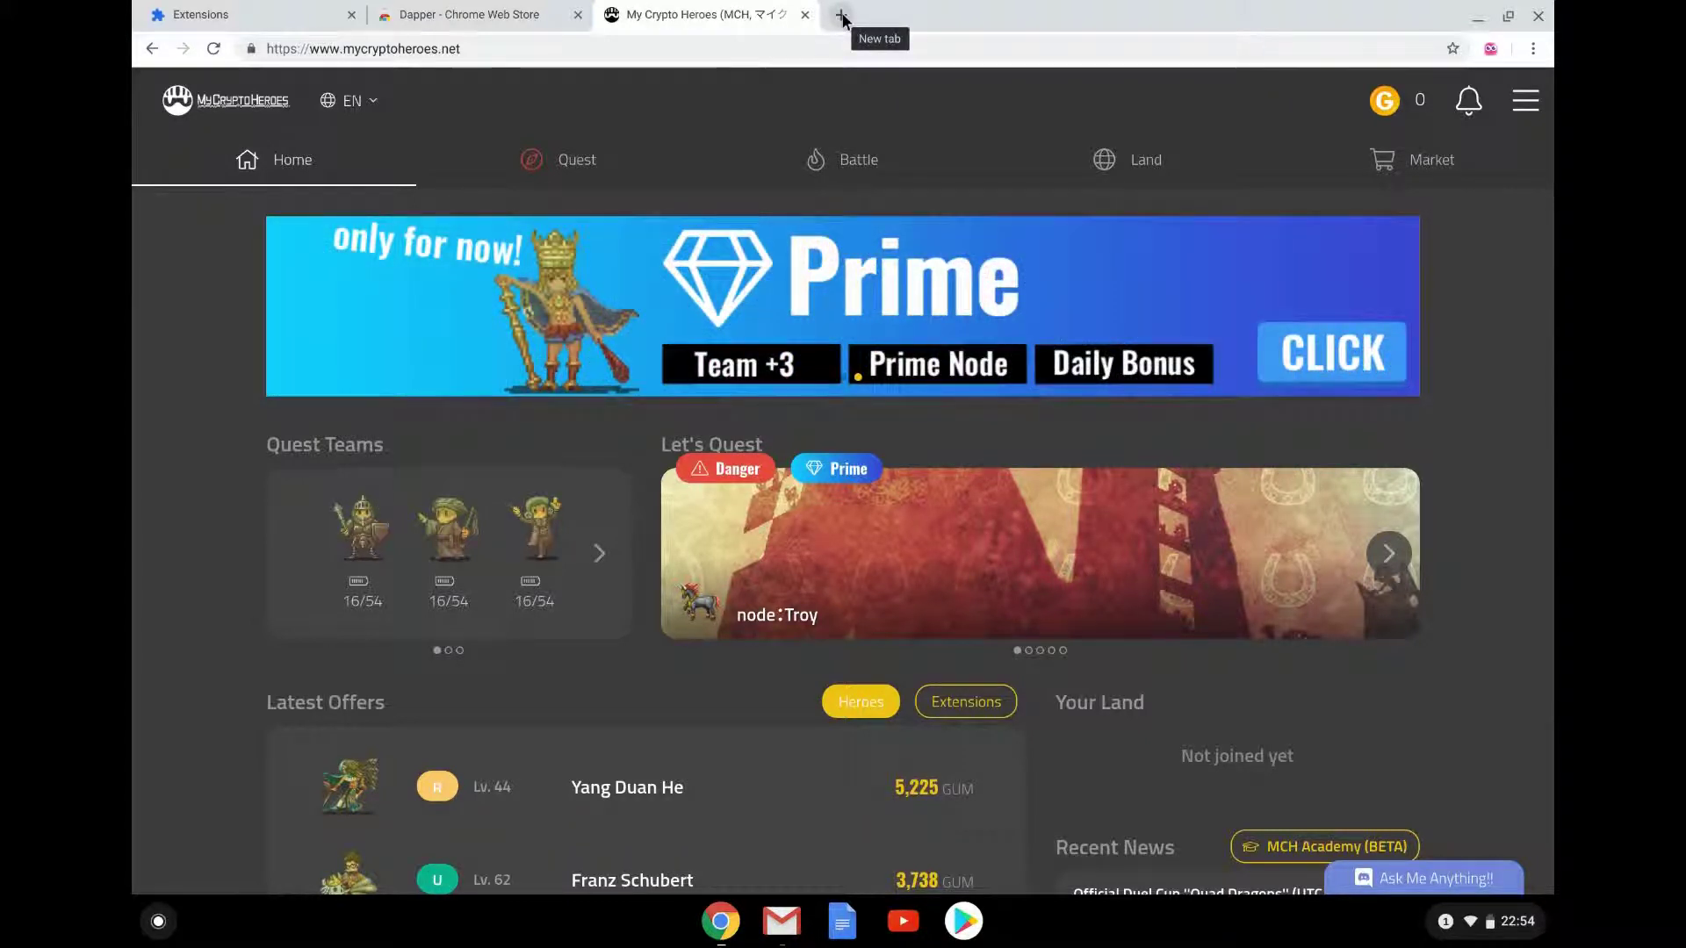
Load the Axie Infinity marketplace in a new tab and go to My Axies.
click(841, 15)
text(c)
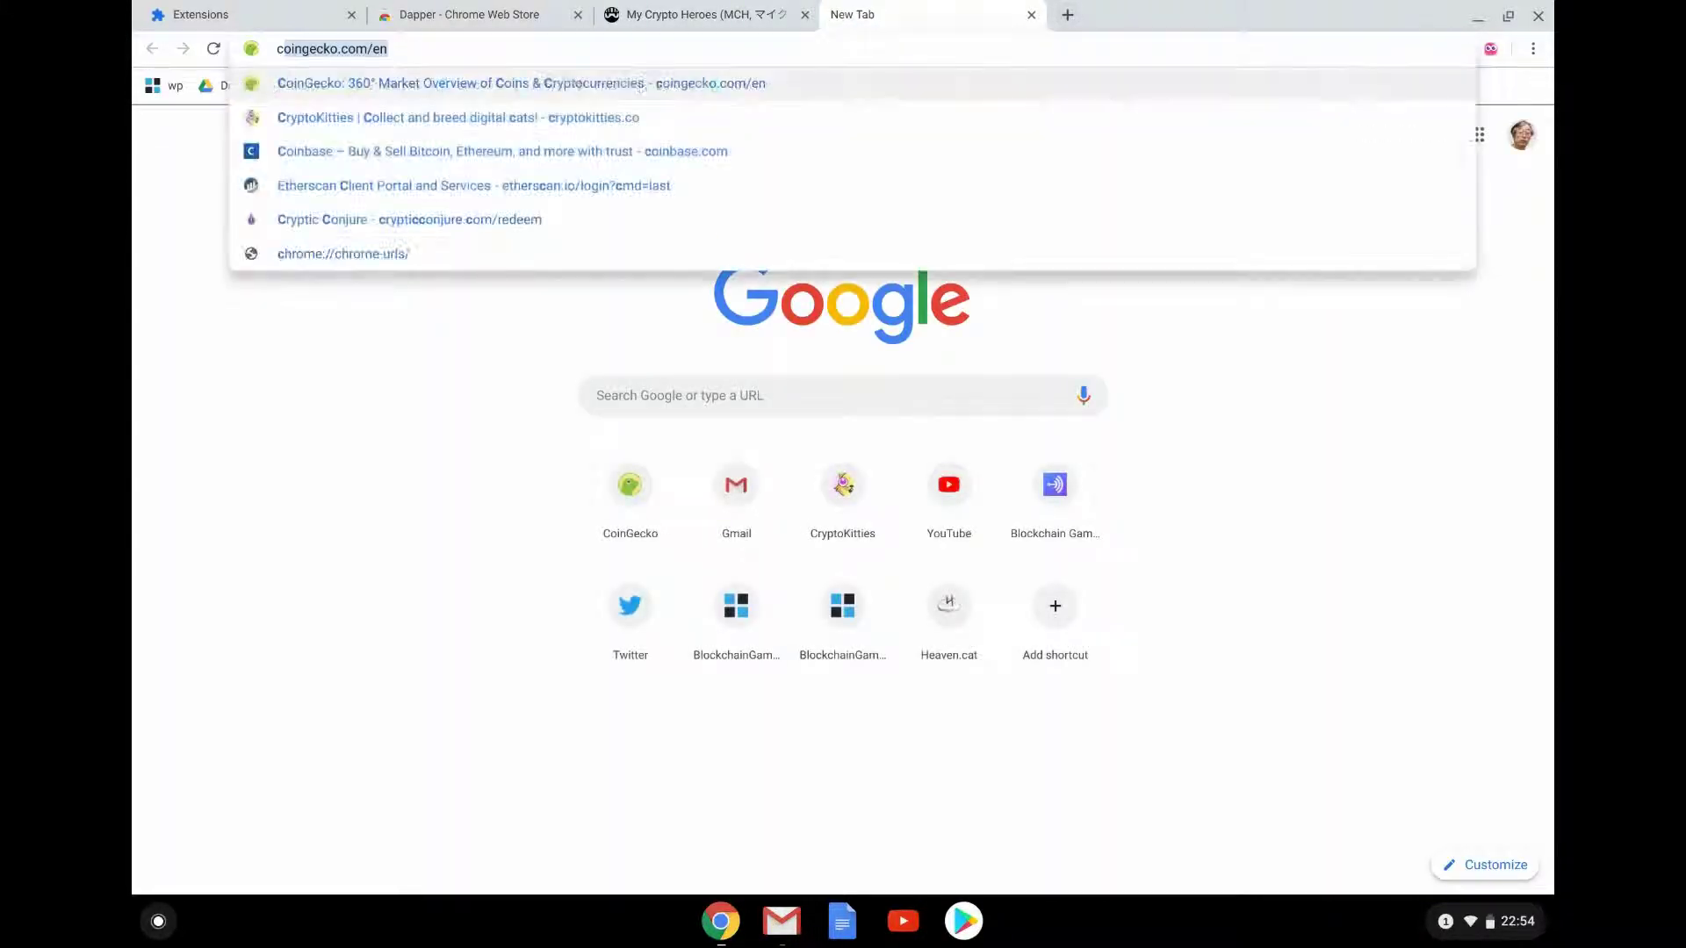
text(ry)
key(BackSpace)
key(BackSpace)
key(BackSpace)
key(BackSpace)
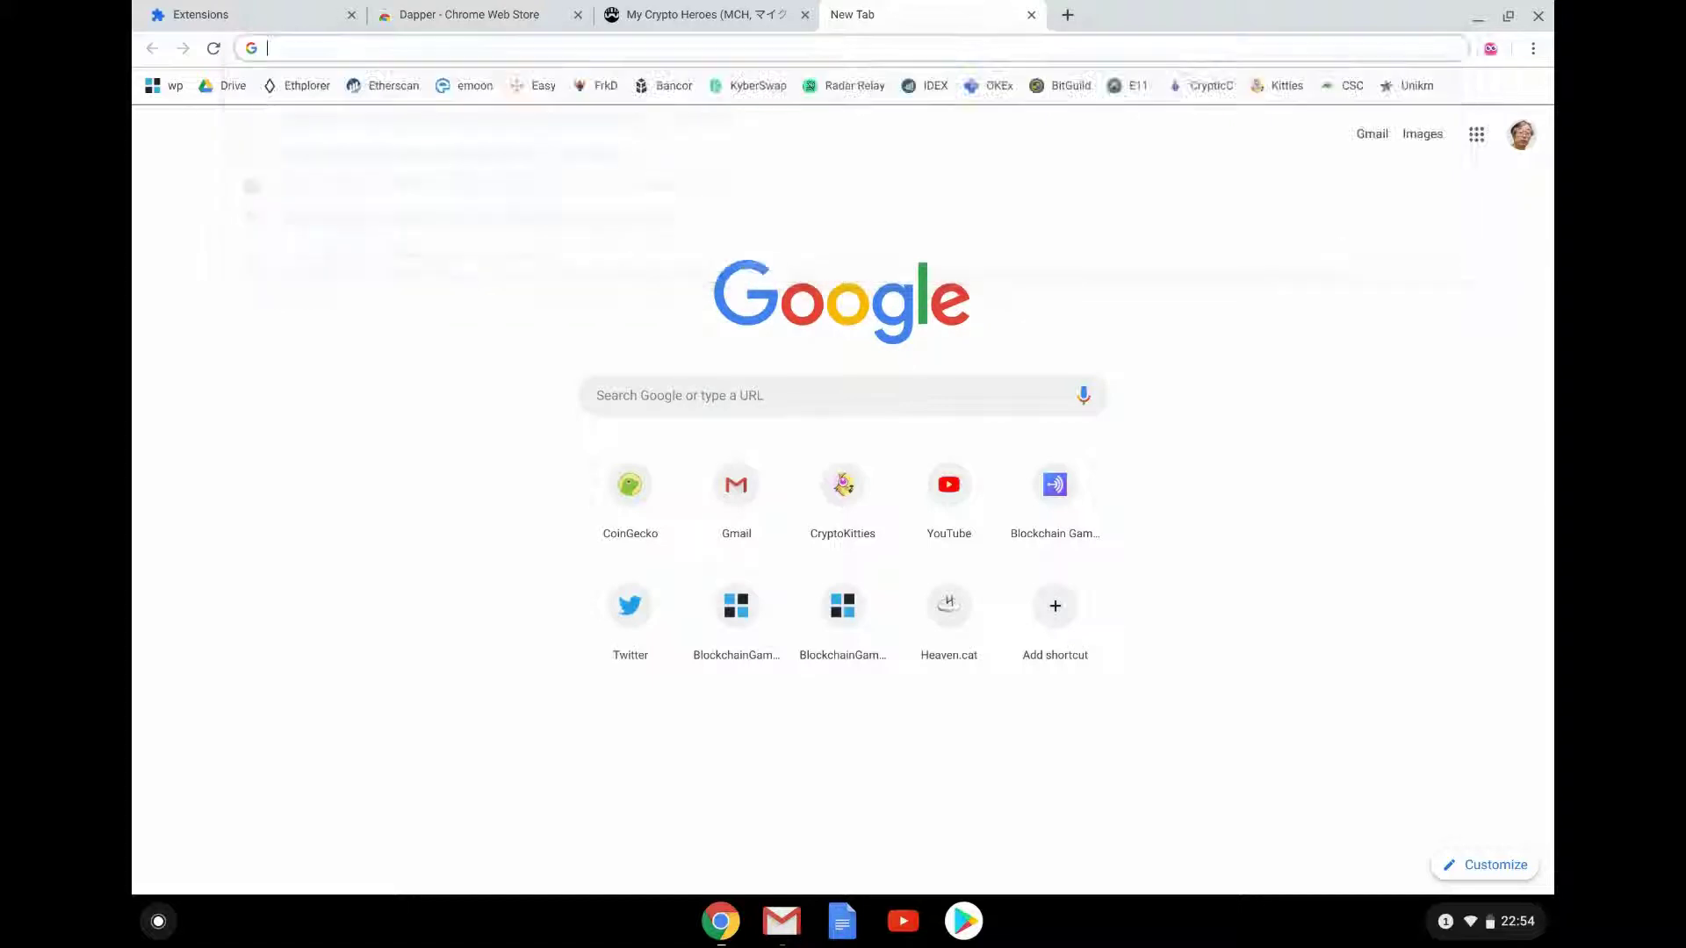
text(axieinfinity.com/marketplace)
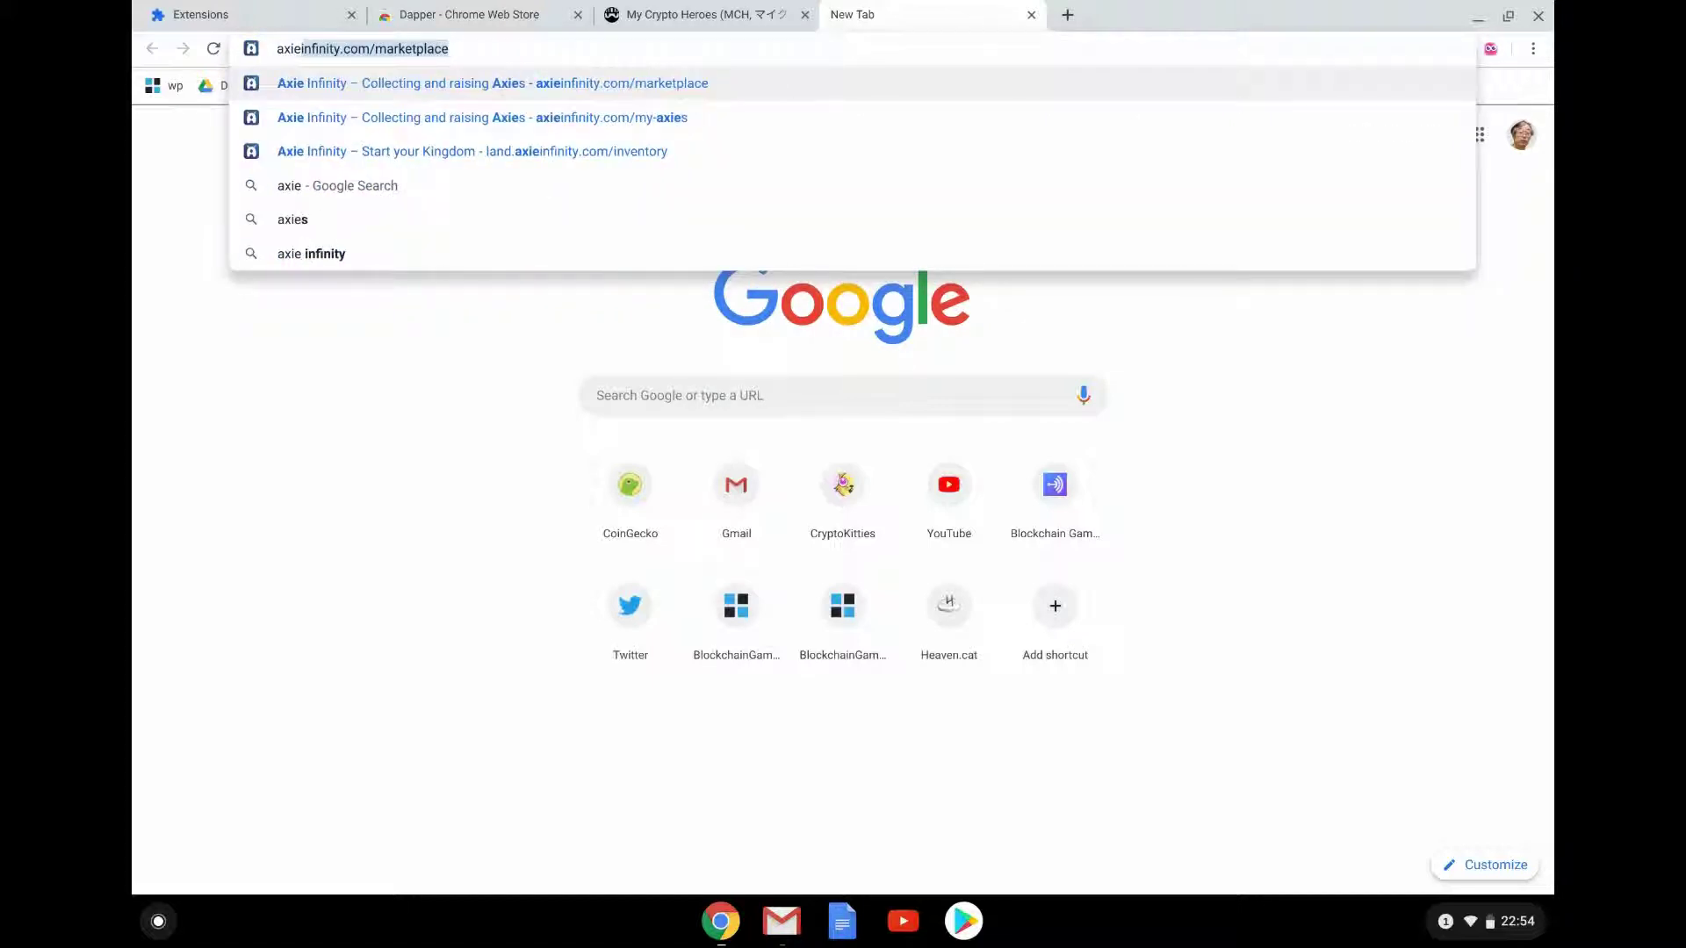
key(Right)
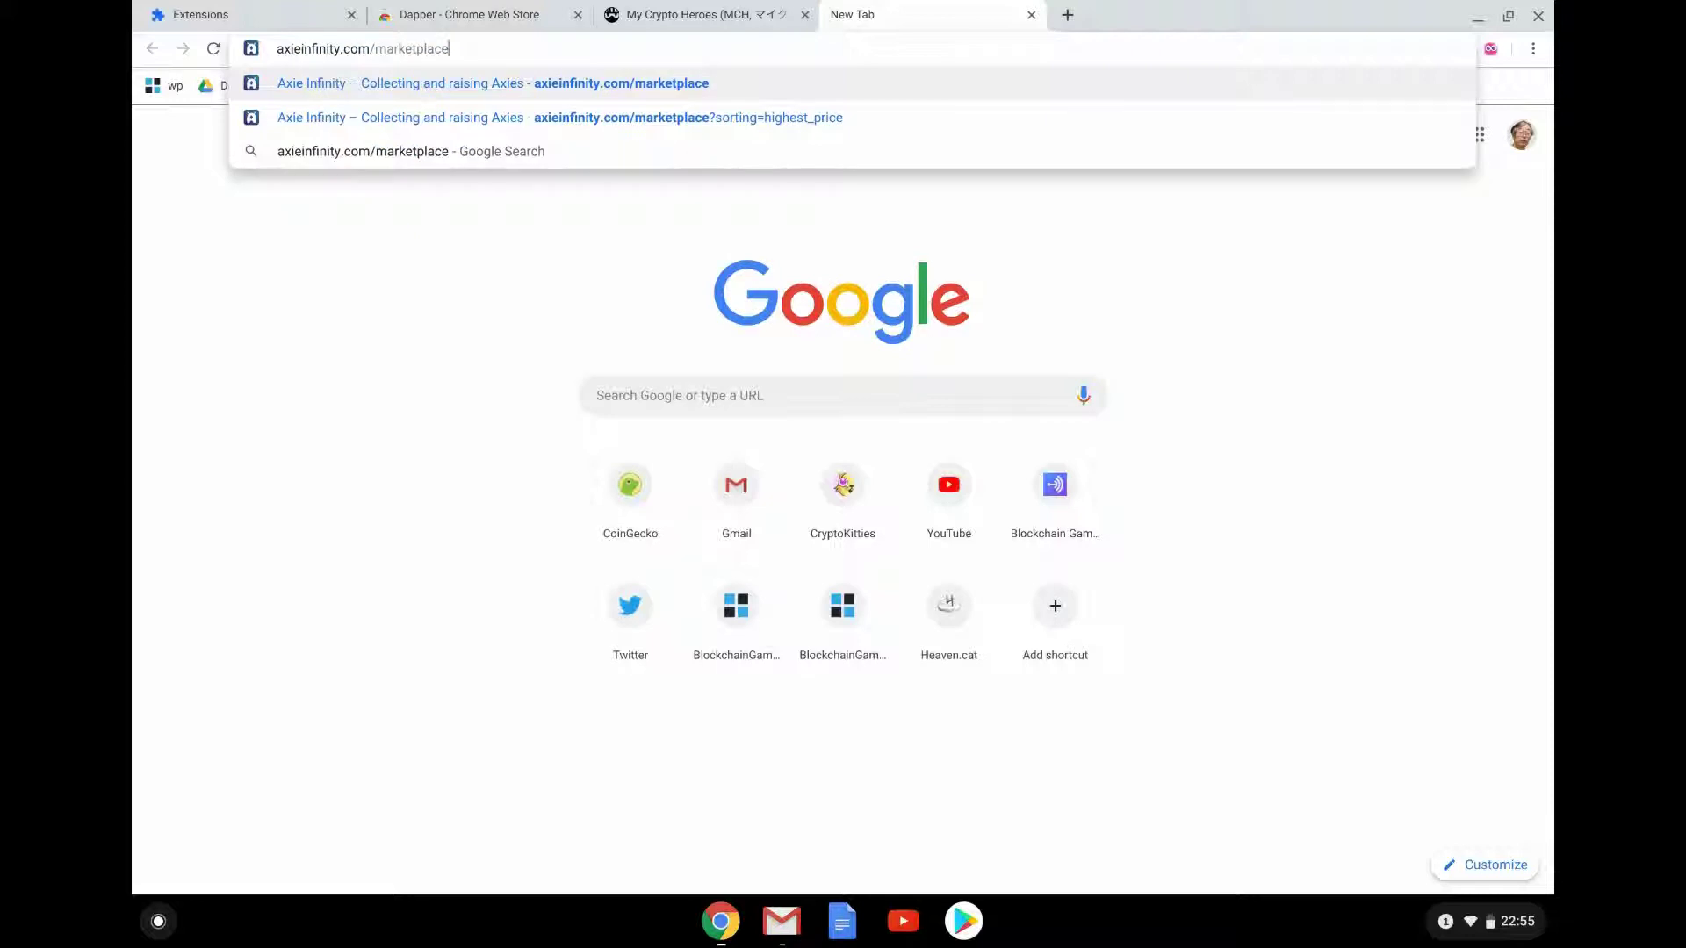
key(Return)
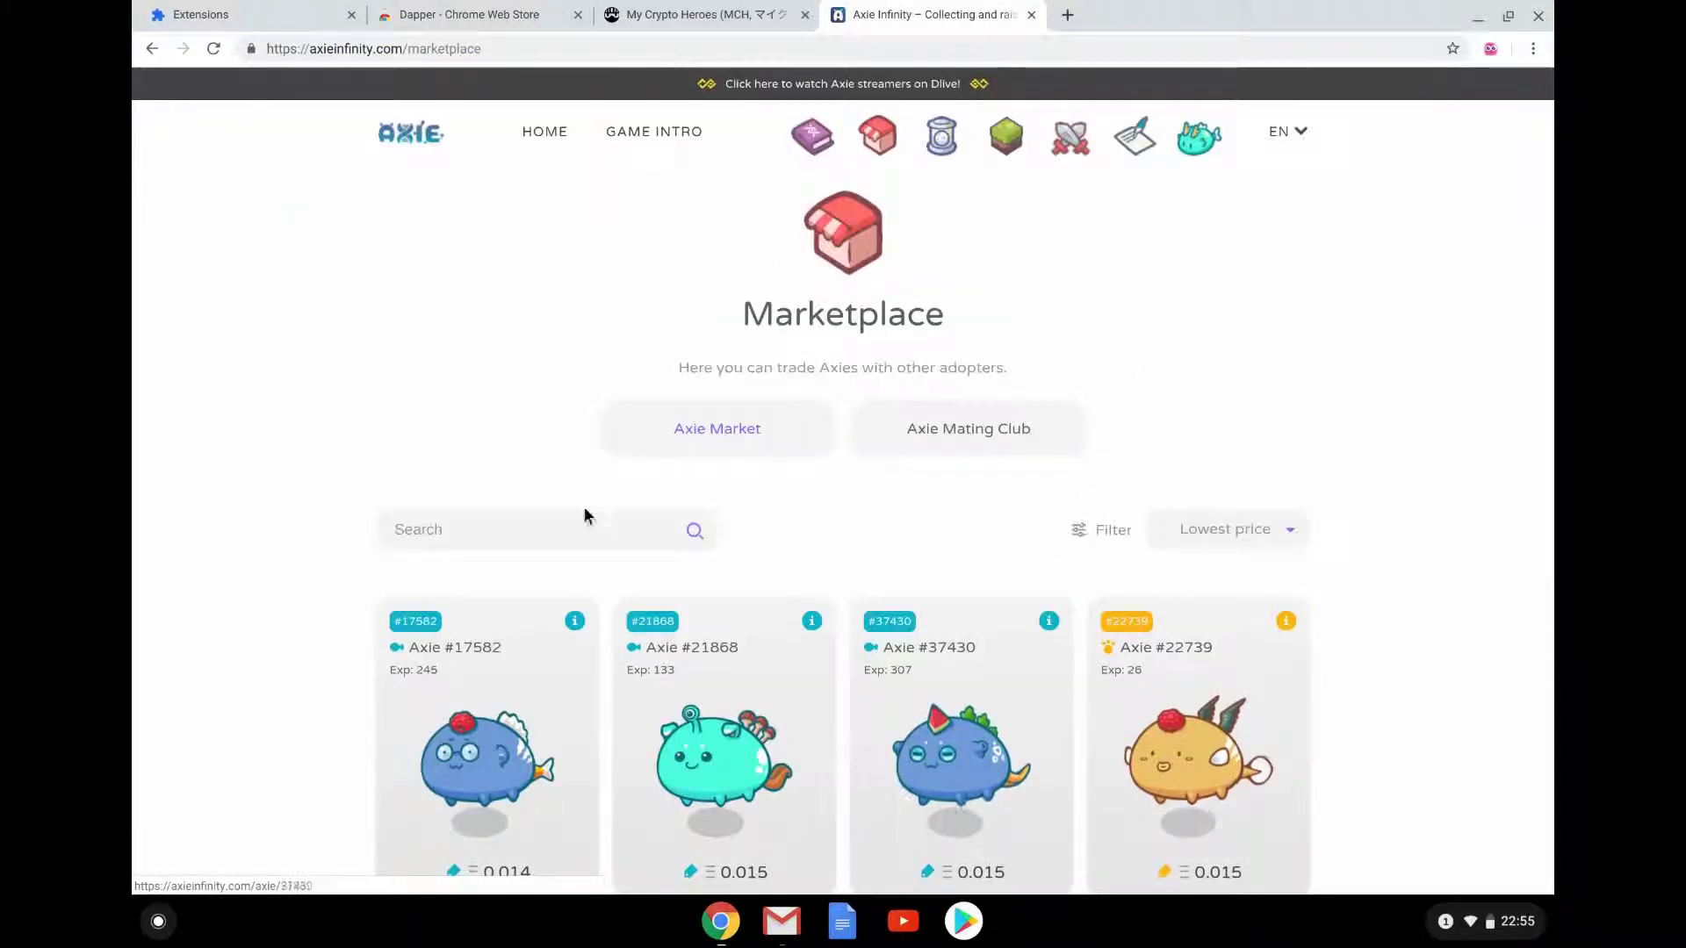
click(1201, 140)
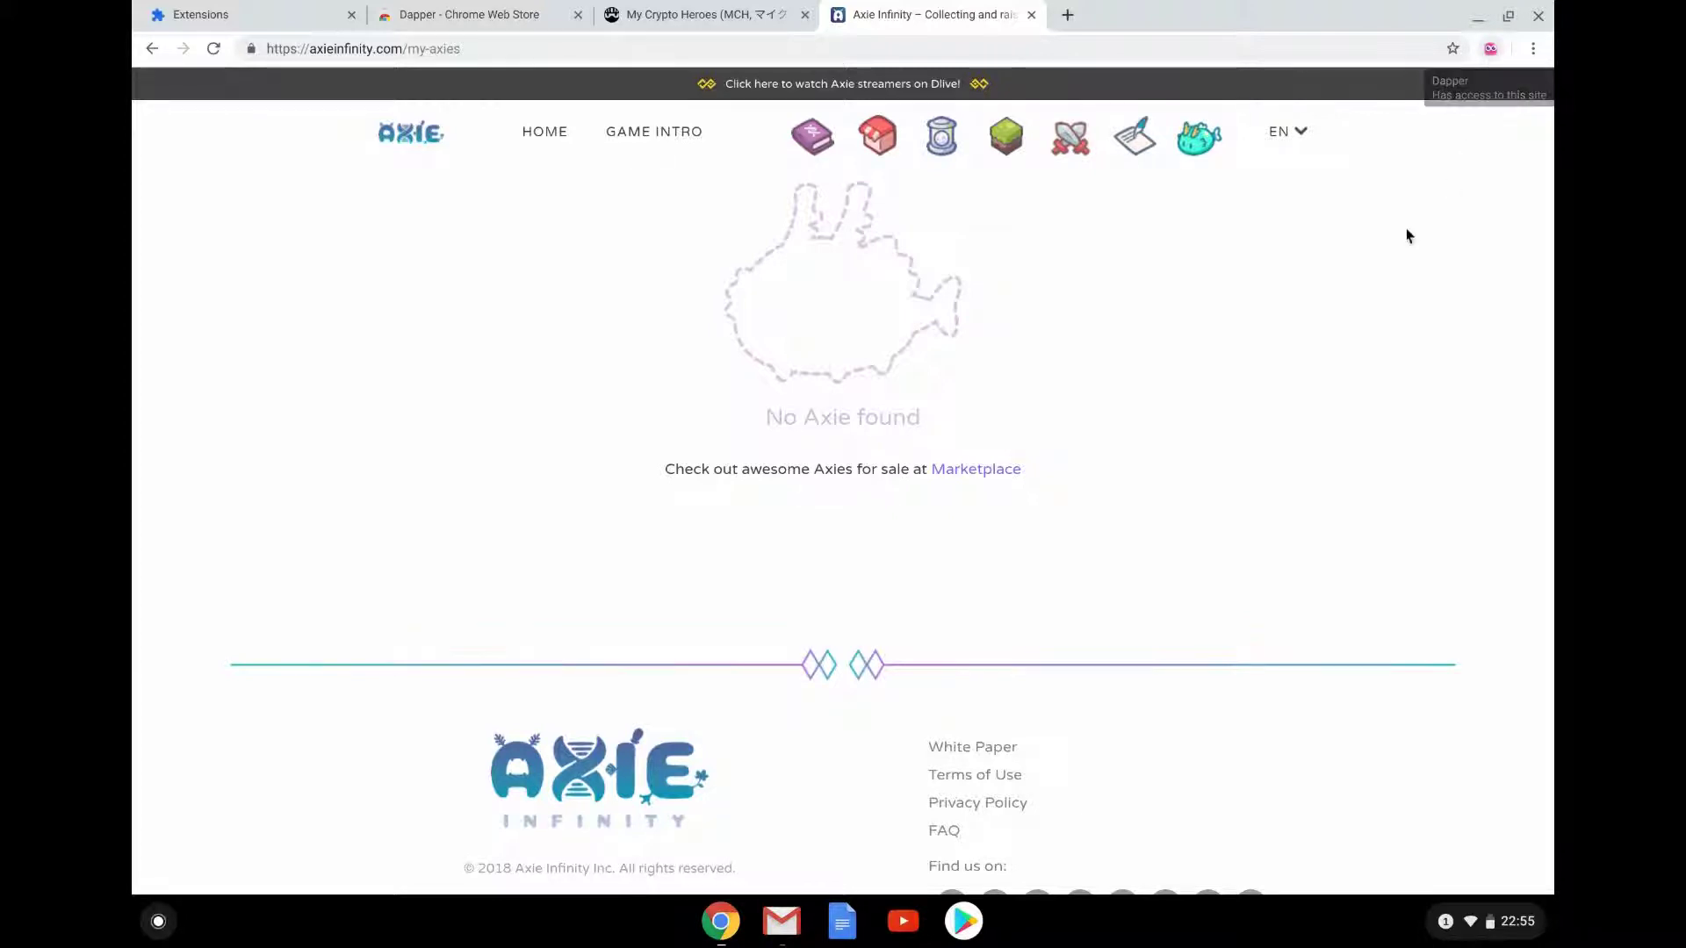
Turn Dapper off and MetaMask on in extensions, then return to Axie Infinity.
click(189, 16)
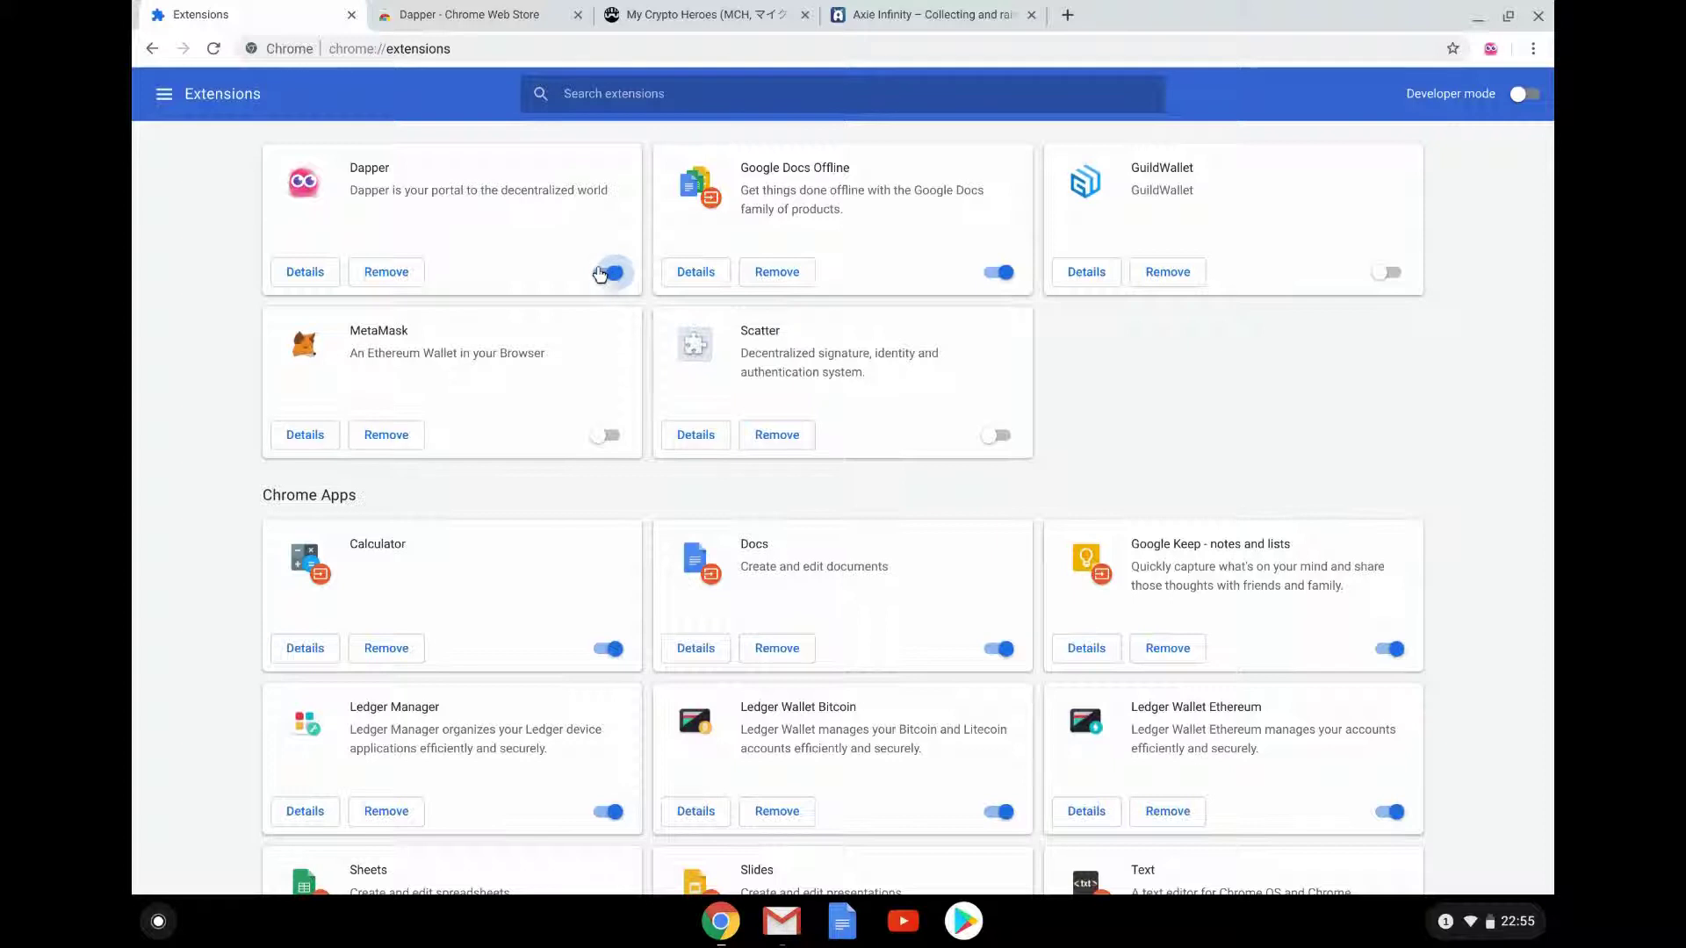
key(space)
click(607, 435)
click(872, 7)
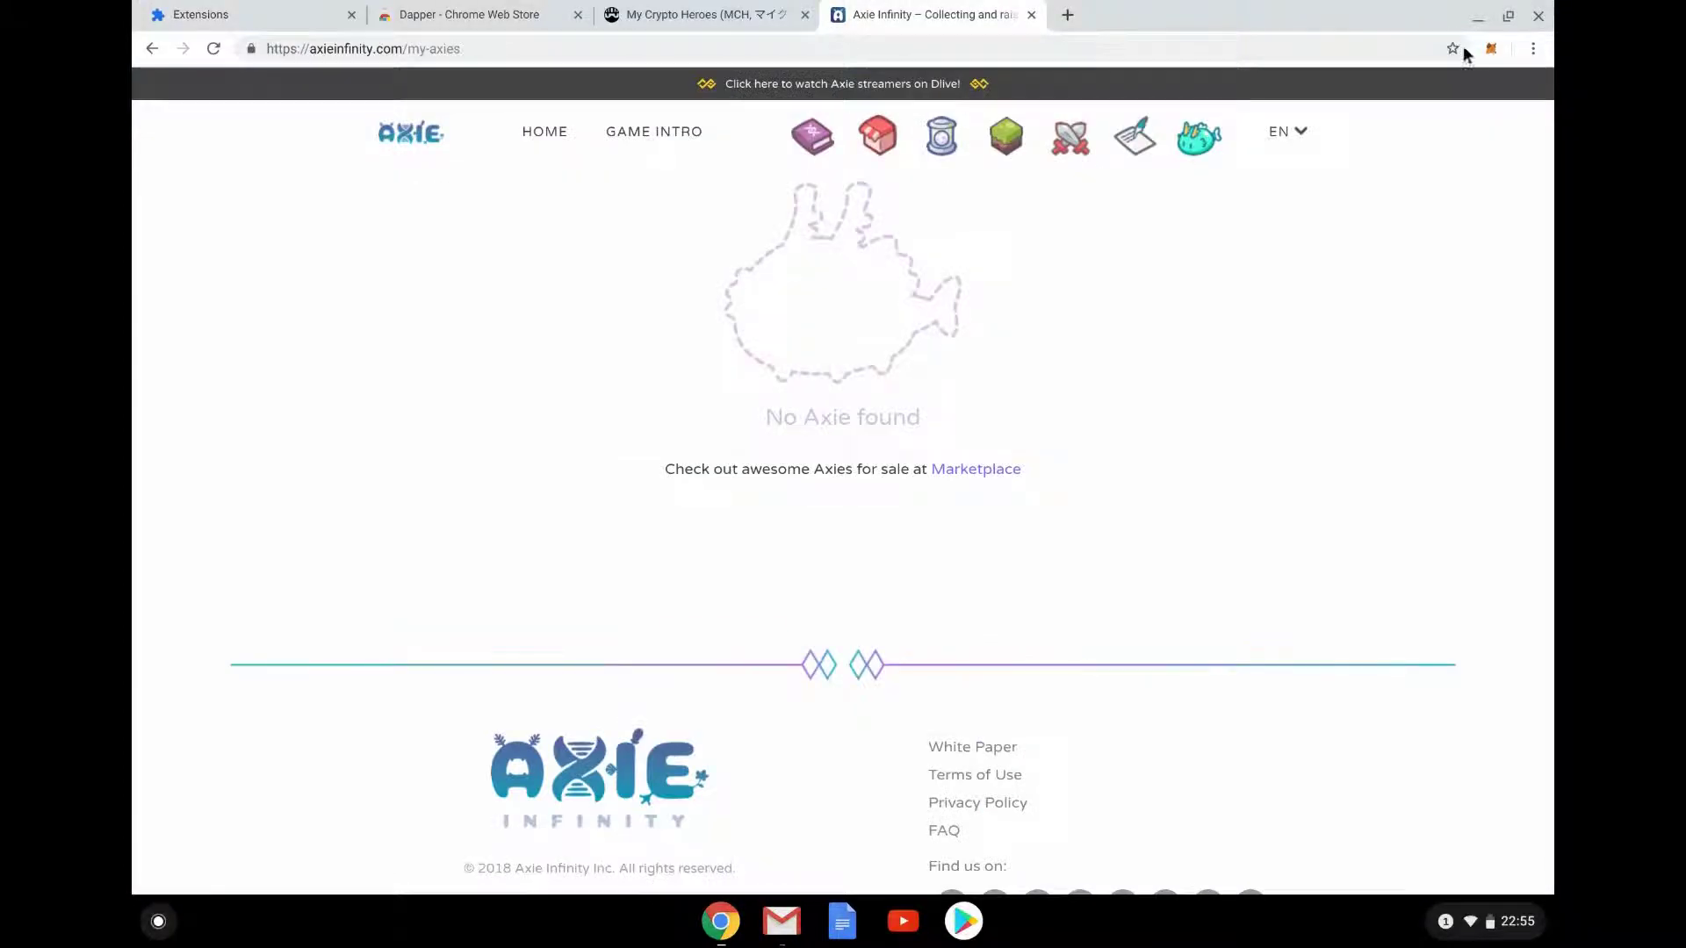
Unlock MetaMask by entering the wallet password and logging in.
click(1492, 49)
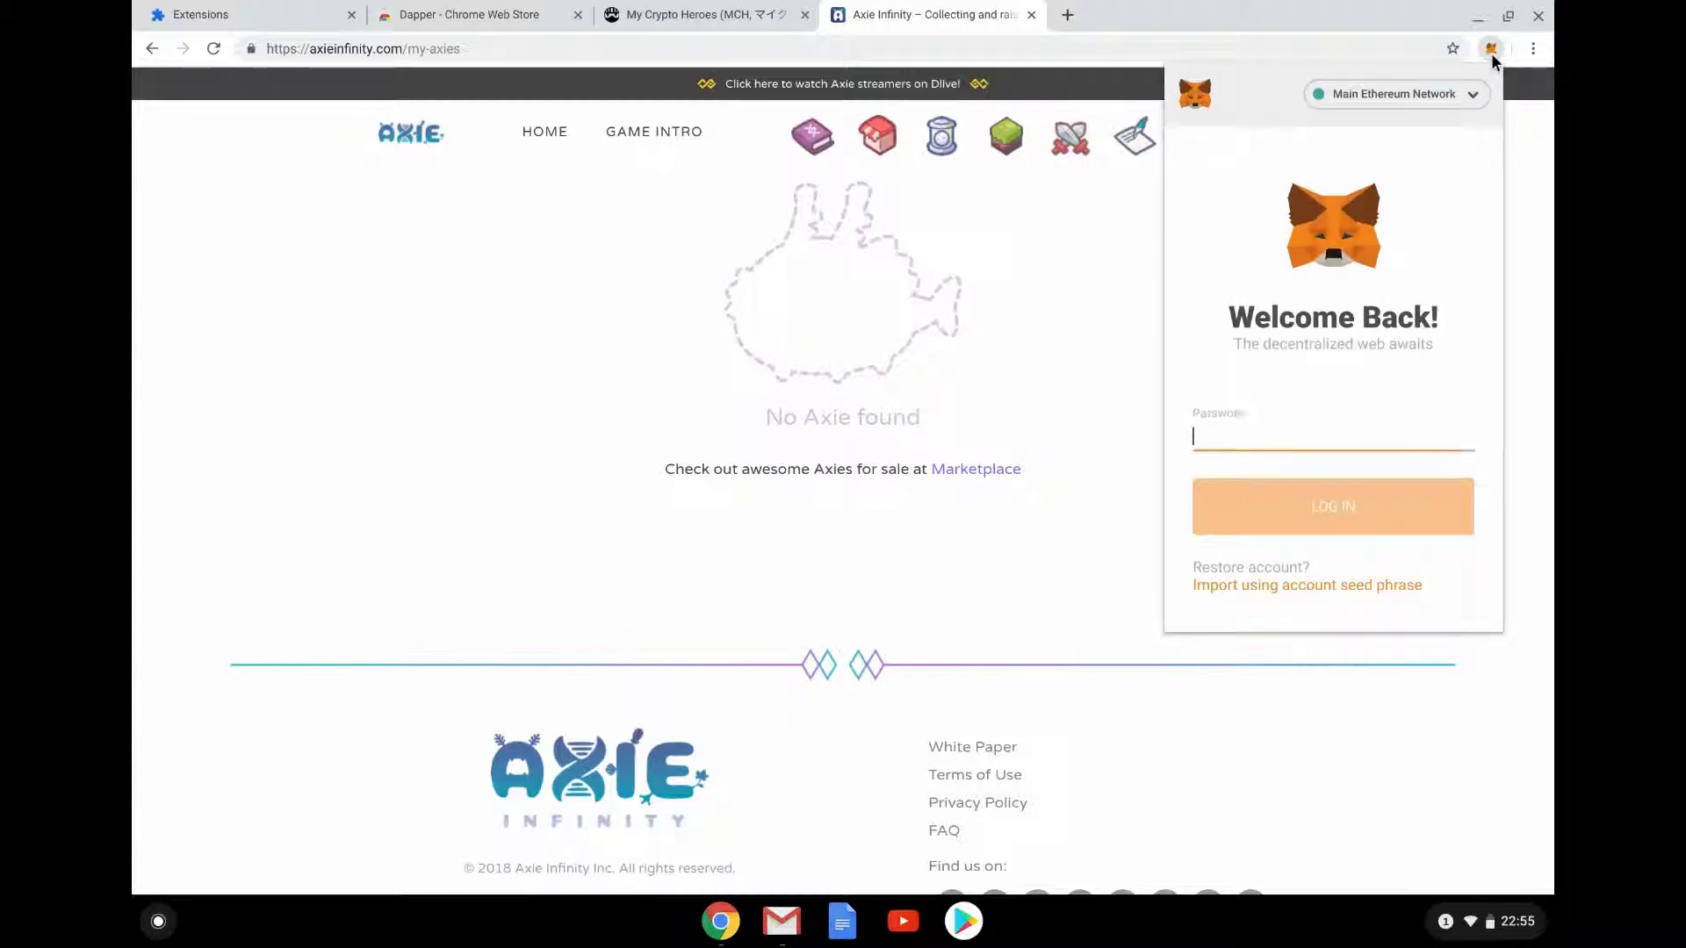
text(••)
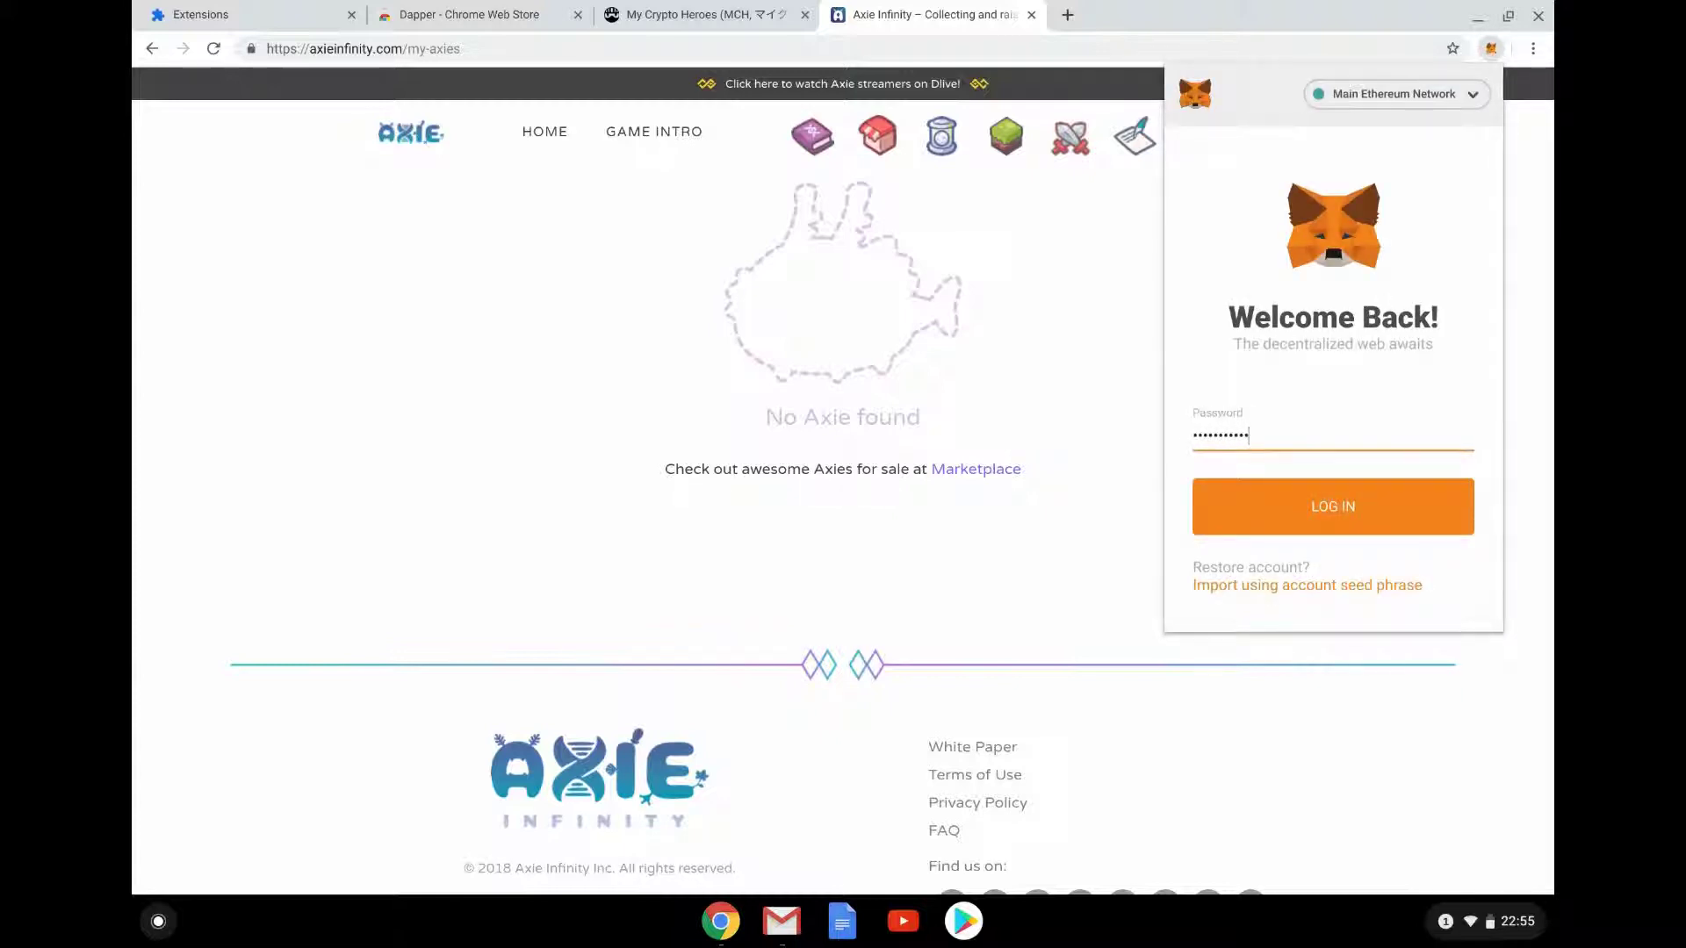
text(••••••••••••)
text(•)
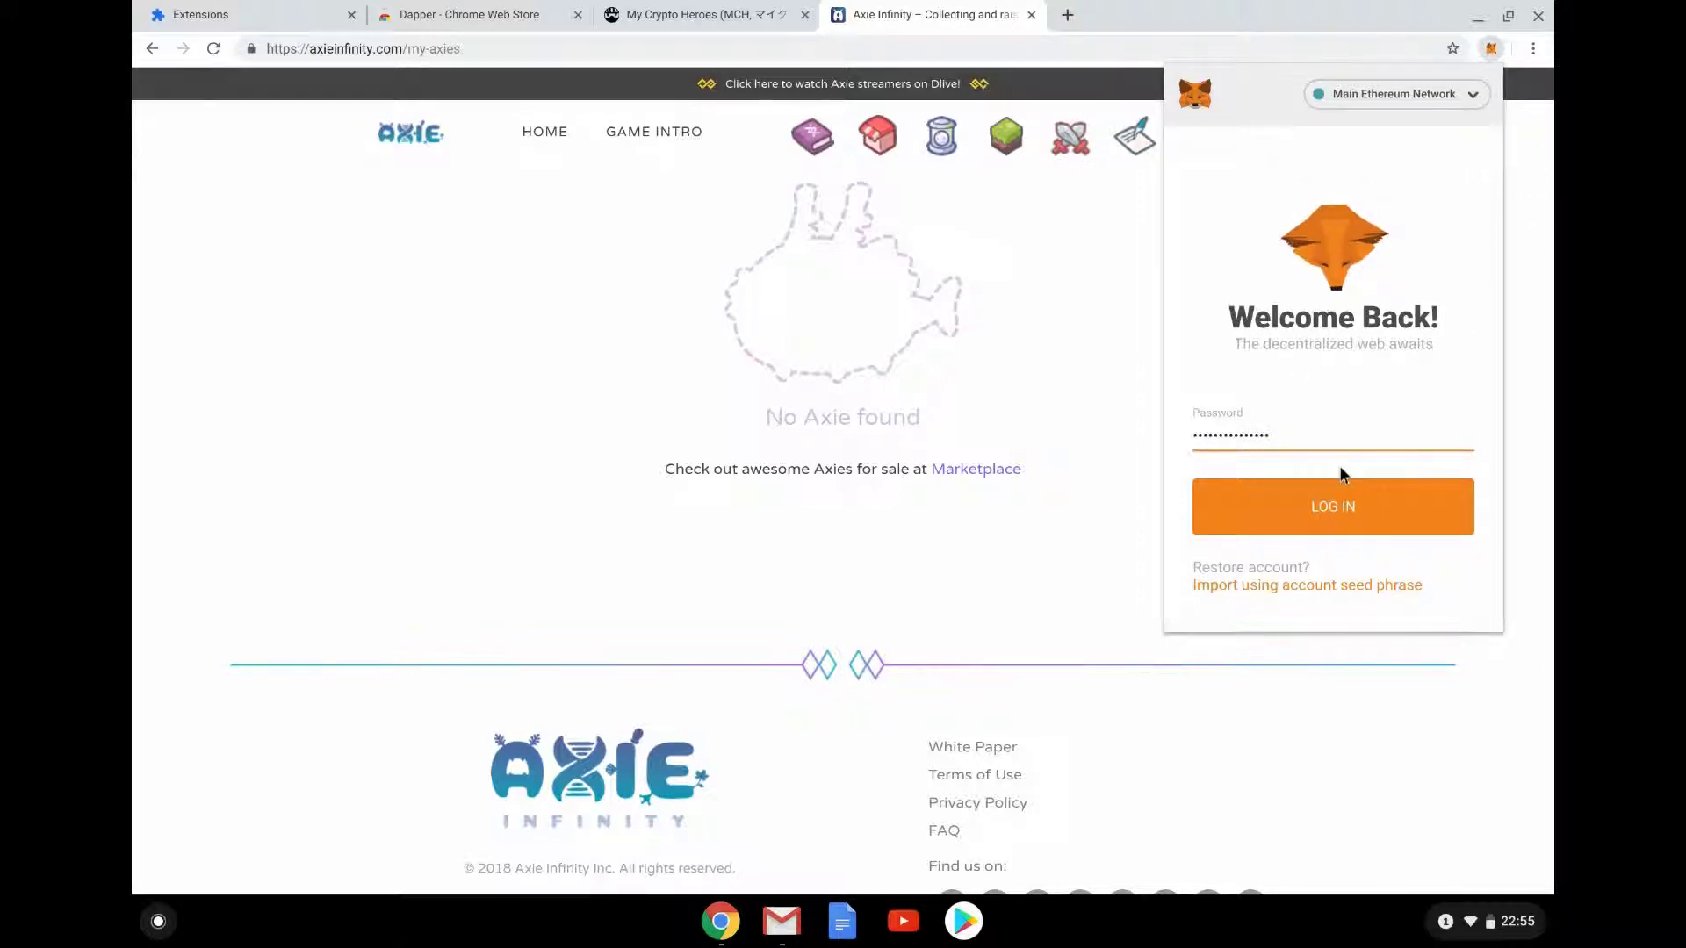
click(1331, 504)
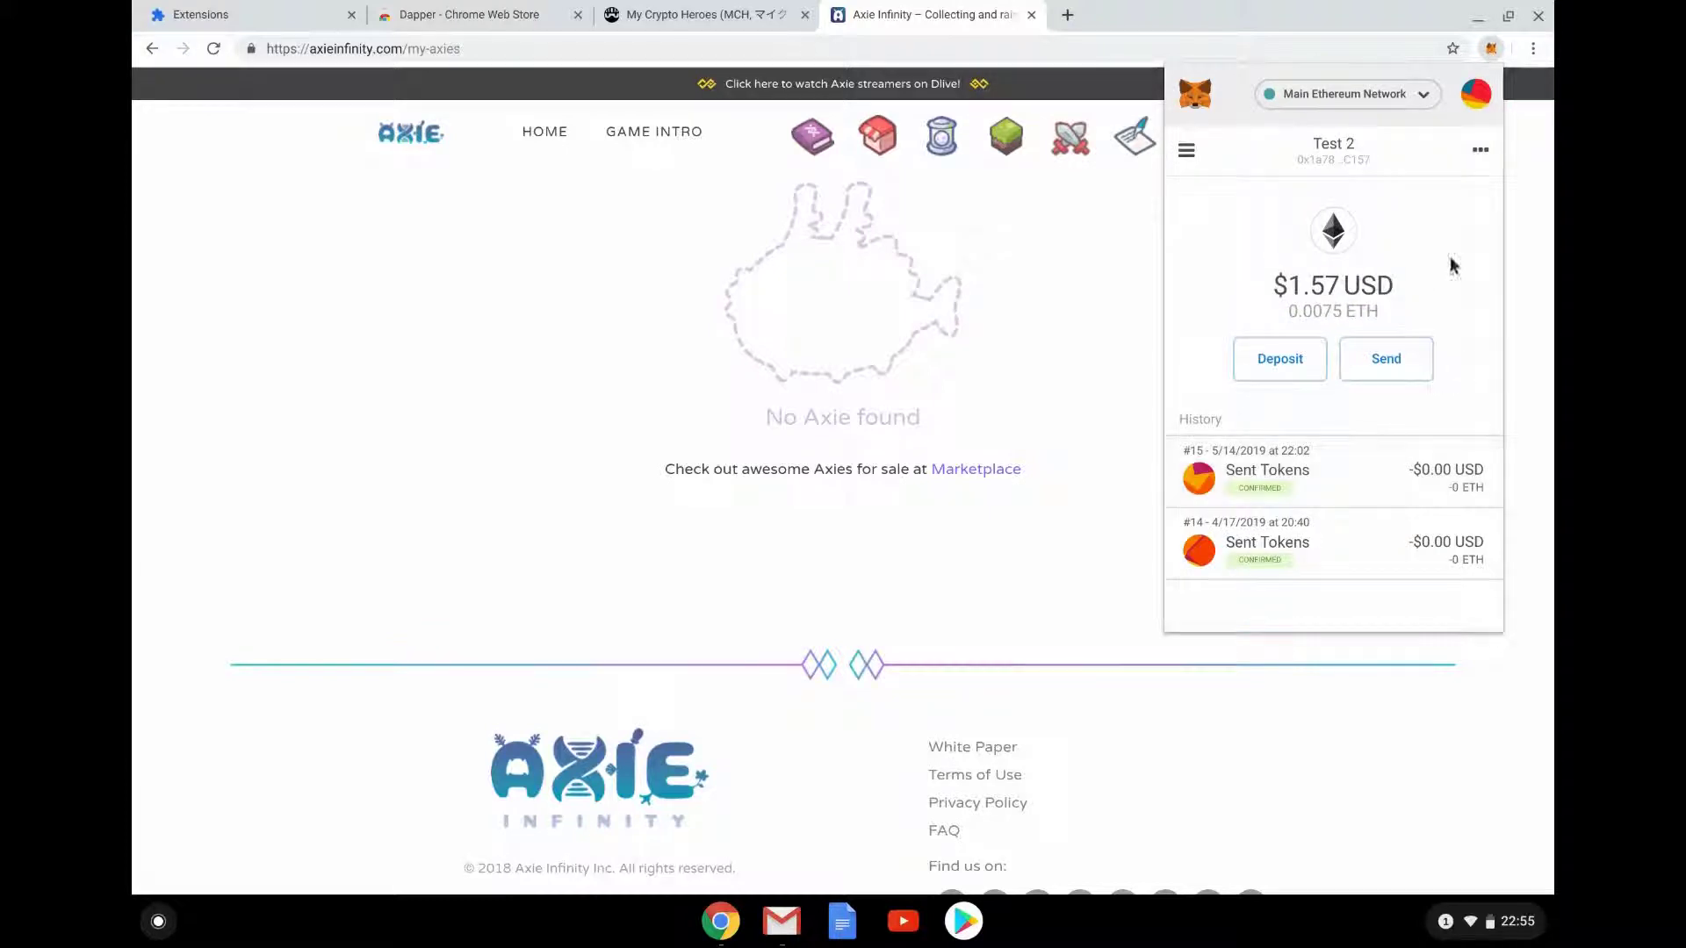
Switch MetaMask to Account 1, holding 0.0075 ETH, and close the popup.
click(1476, 97)
click(1326, 210)
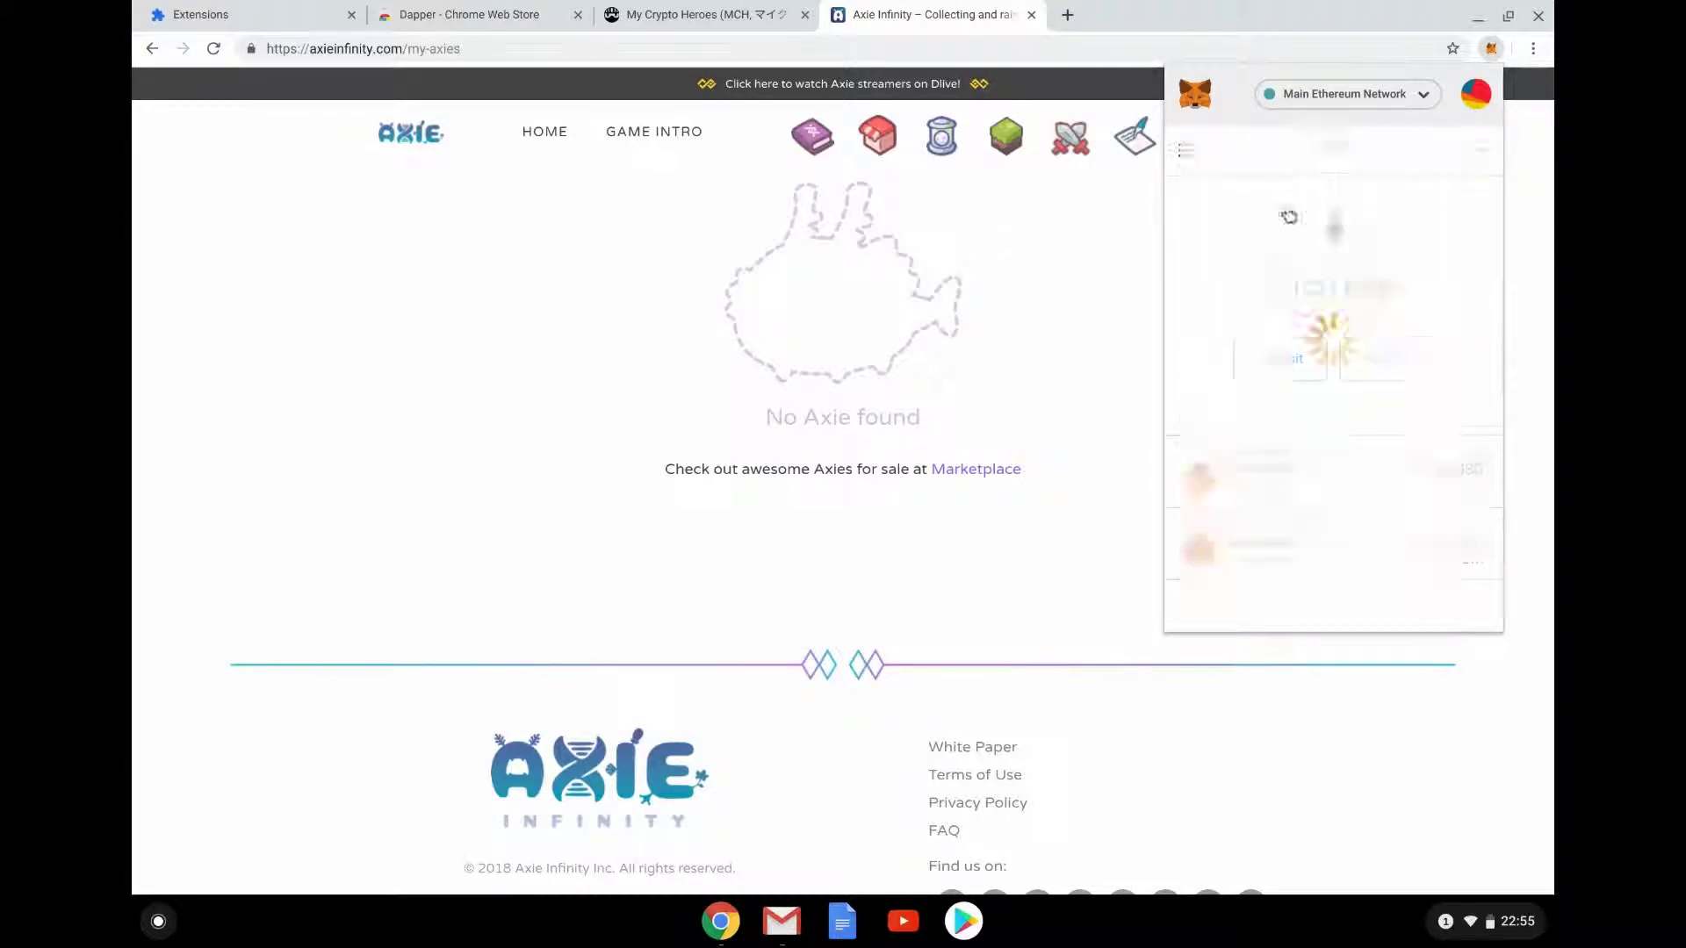
click(1347, 754)
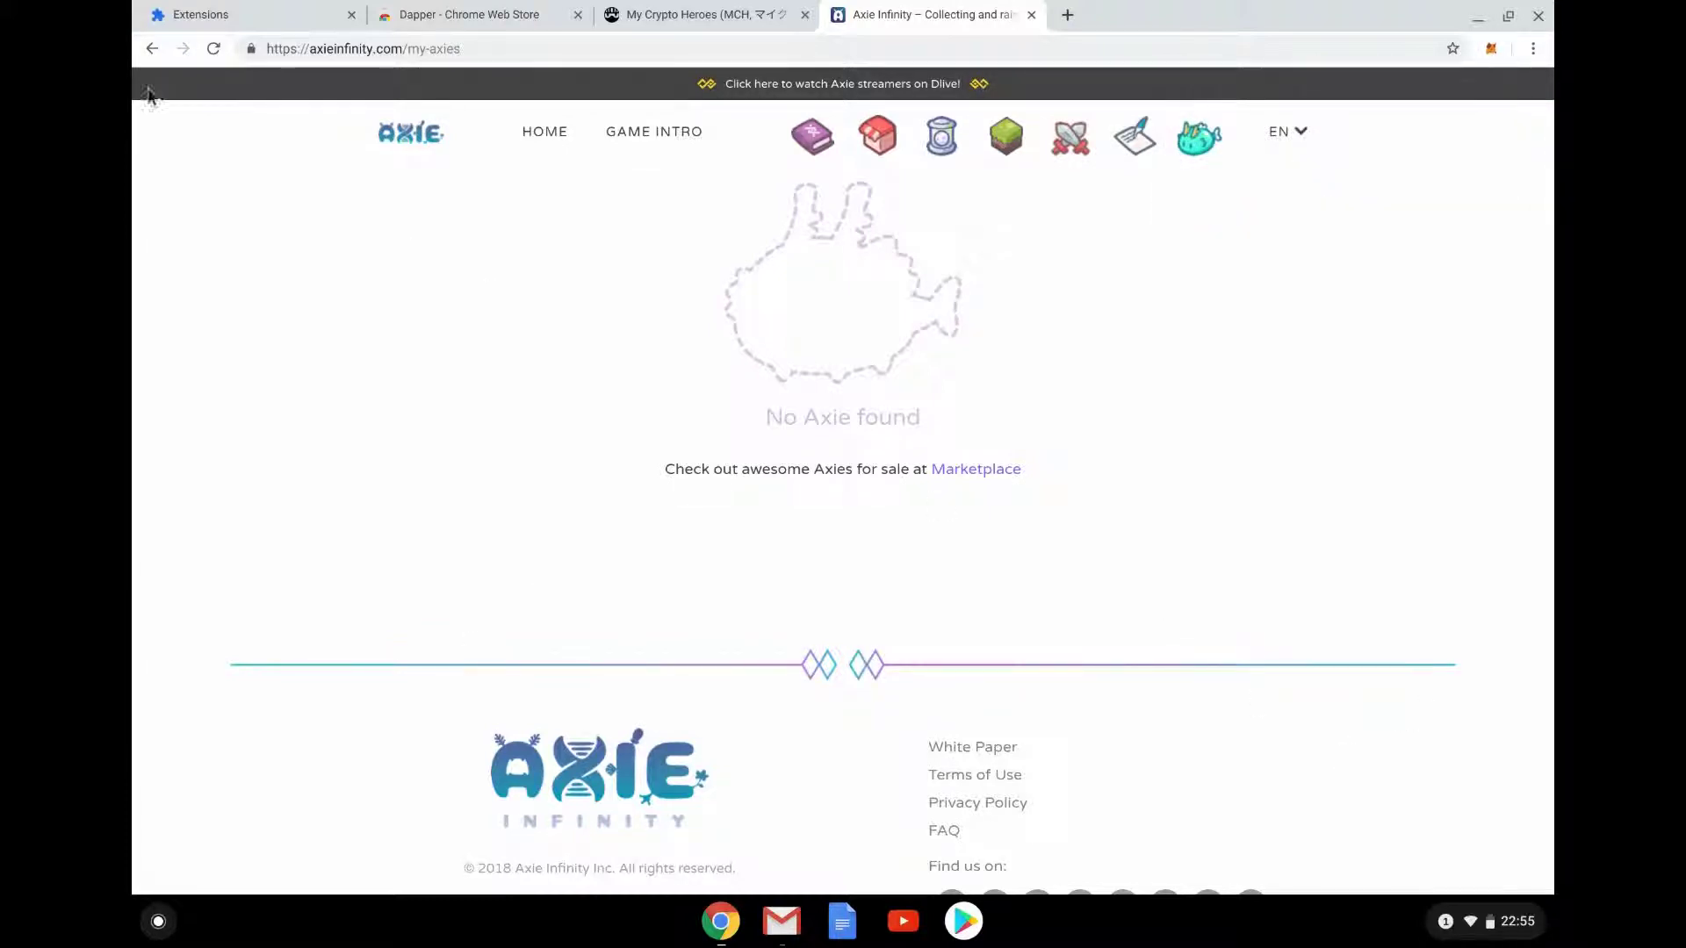
Reload My Axies, browse the 9 Axies like YoungBlueEyes and Bluebottle, and briefly check Extensions.
click(214, 50)
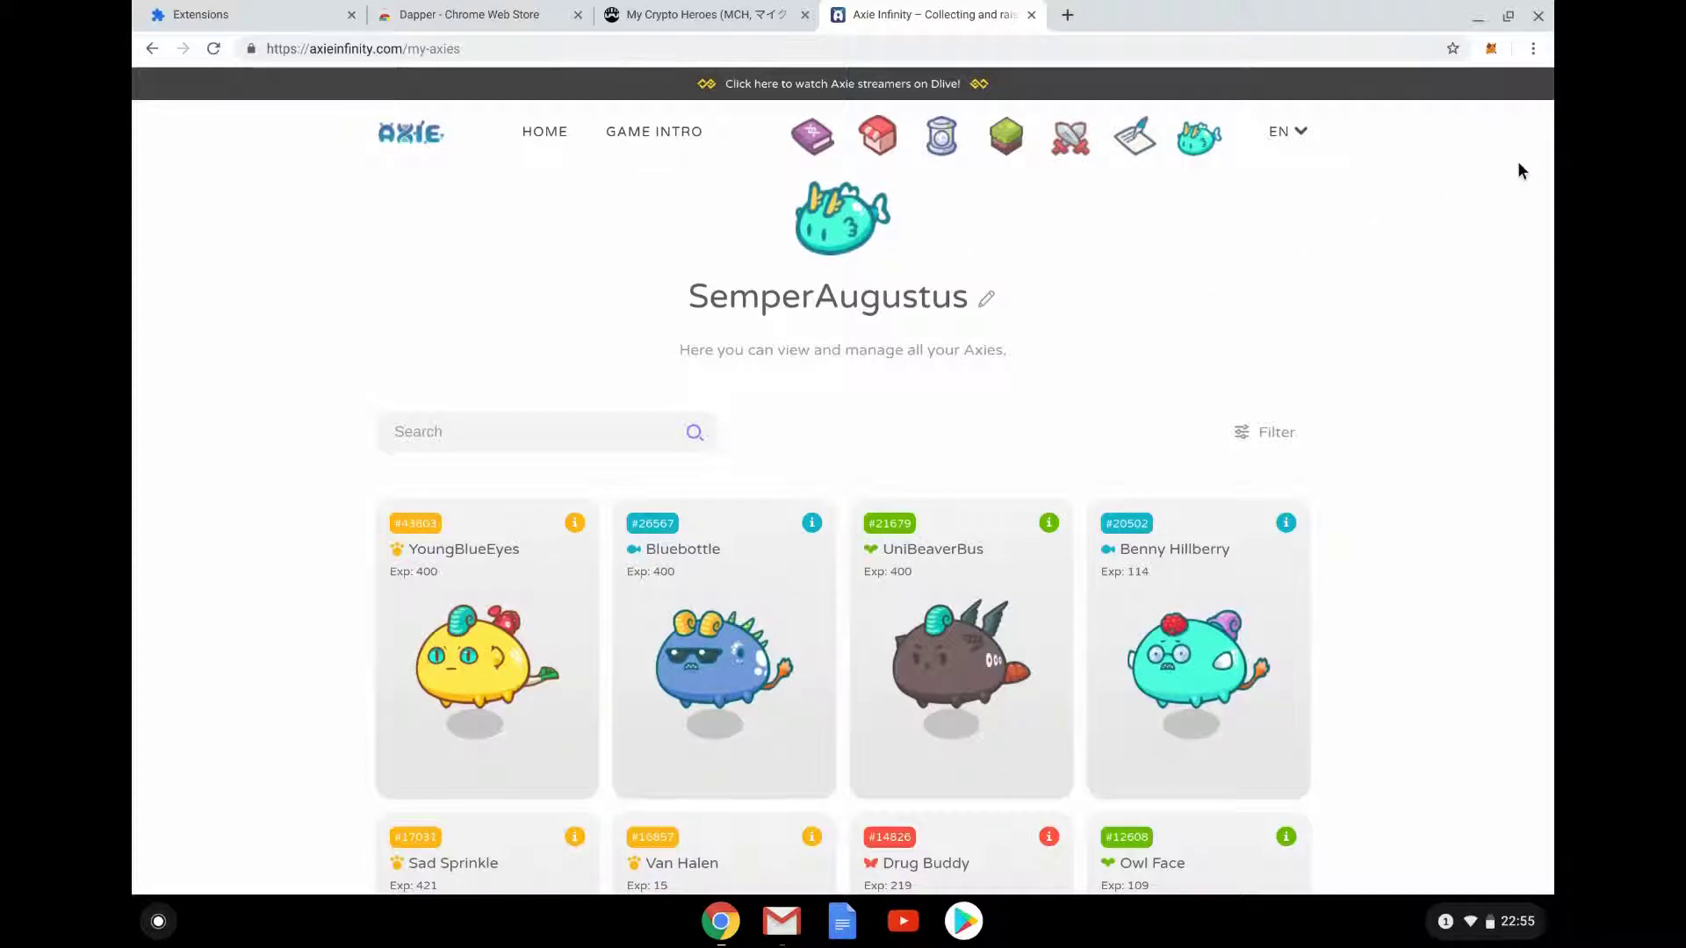
mouse_move(1550, 180)
scroll(1550, 180, down, 7)
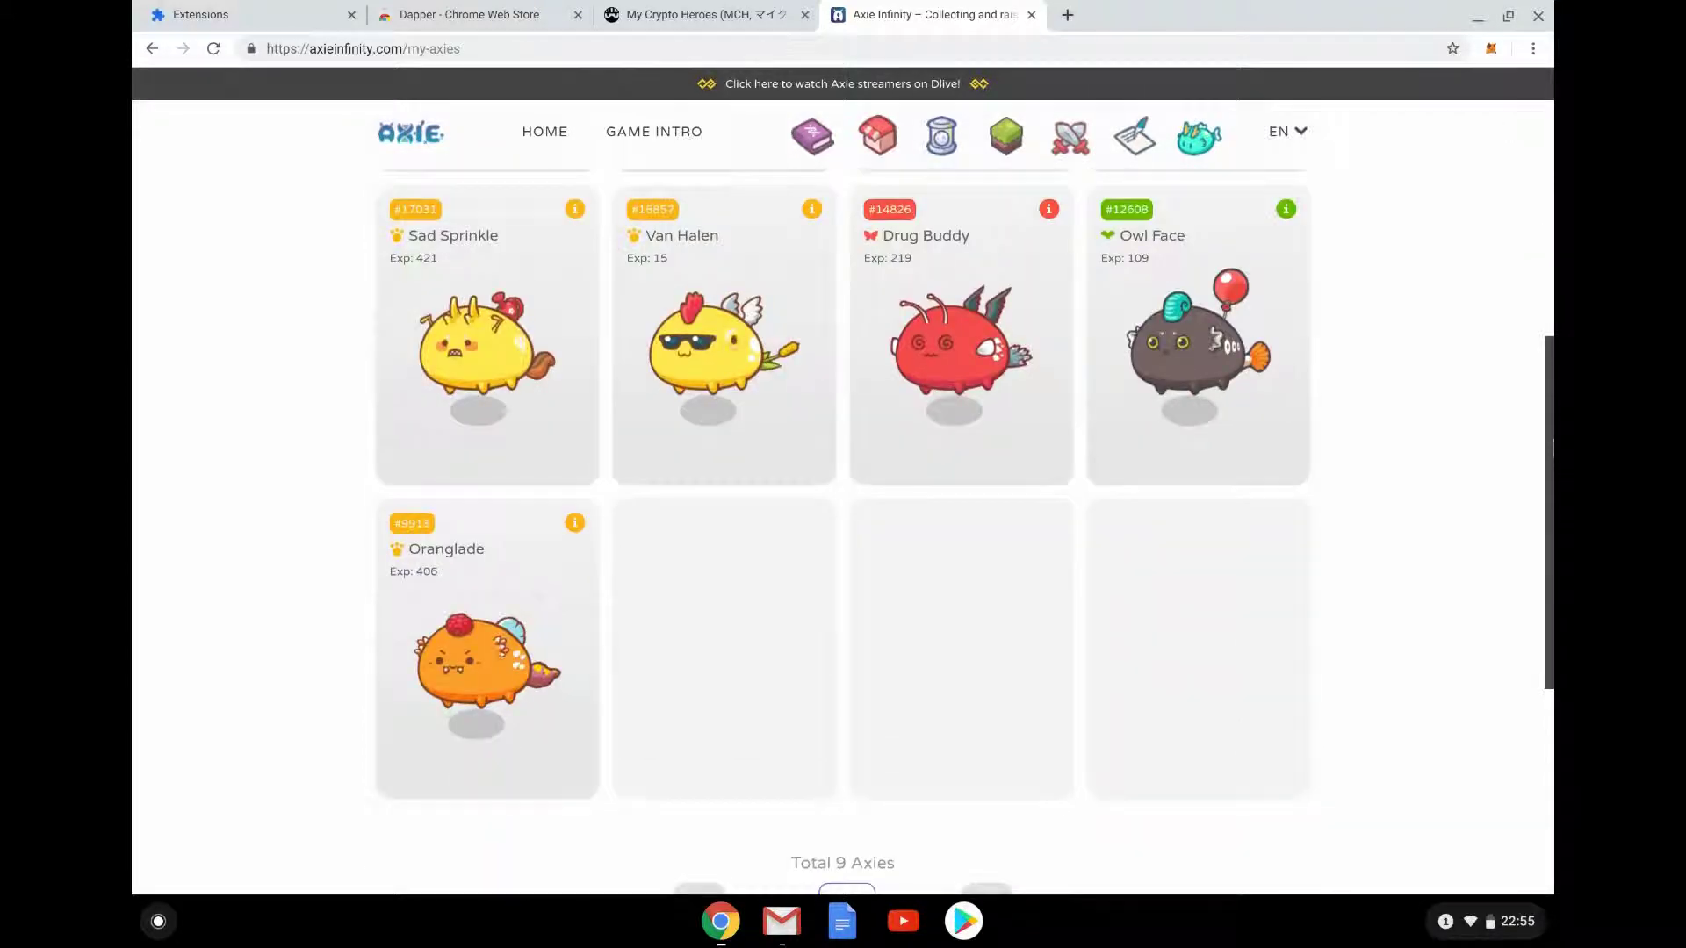
scroll(710, 396, up, 7)
click(198, 14)
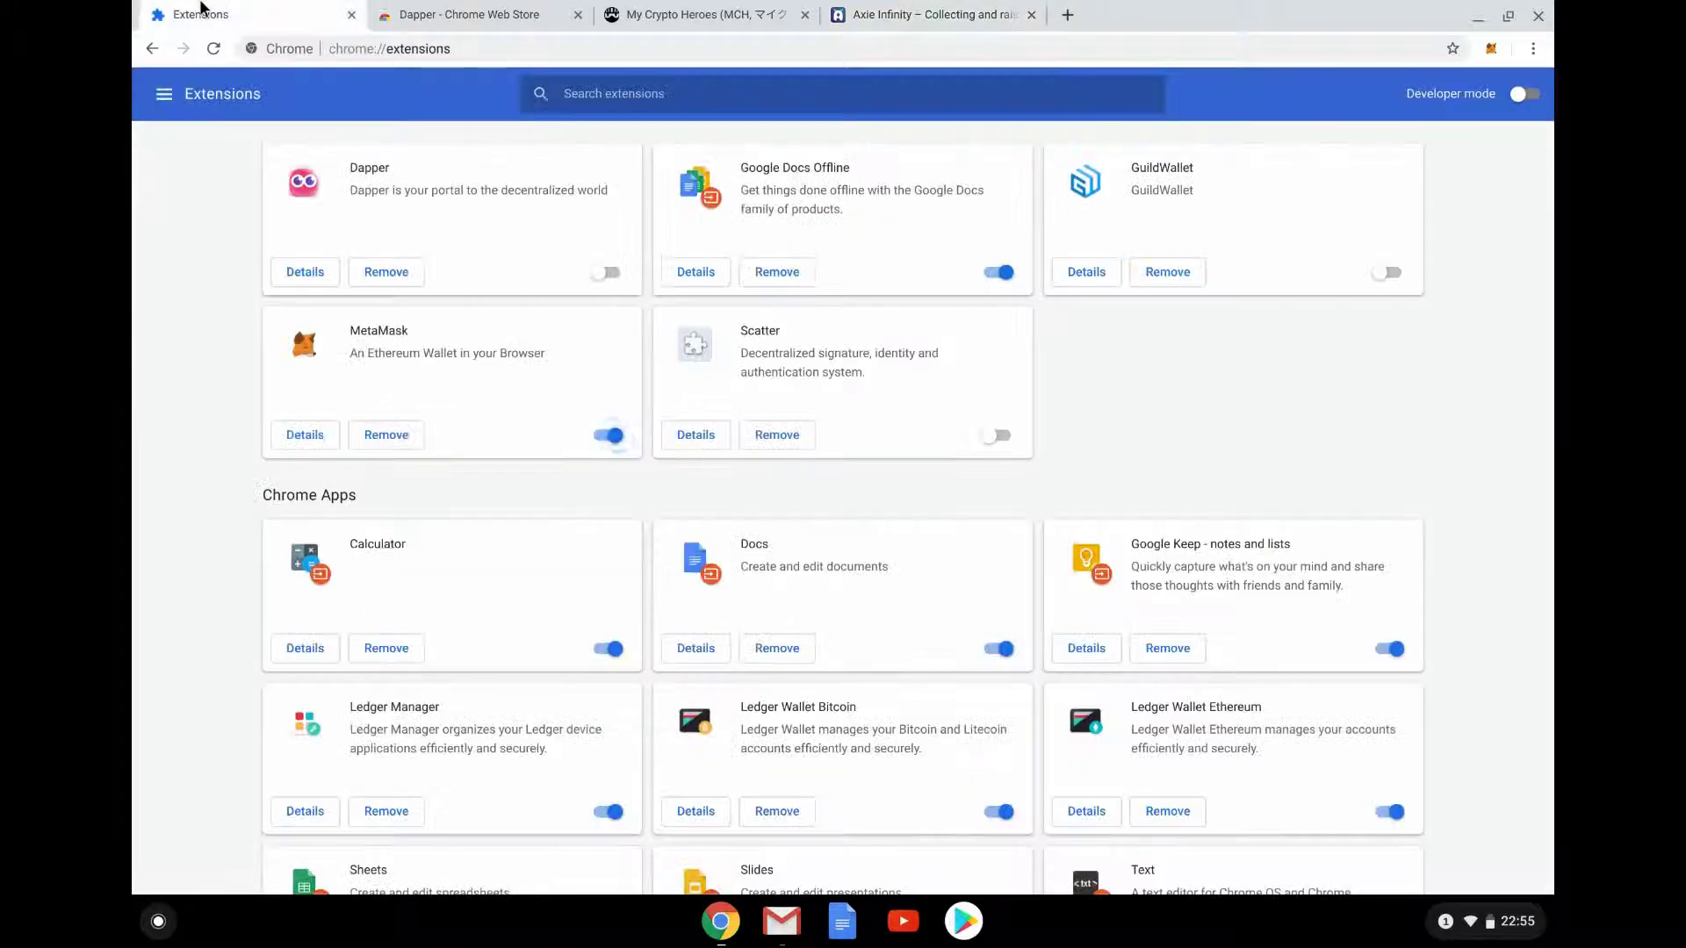
click(970, 14)
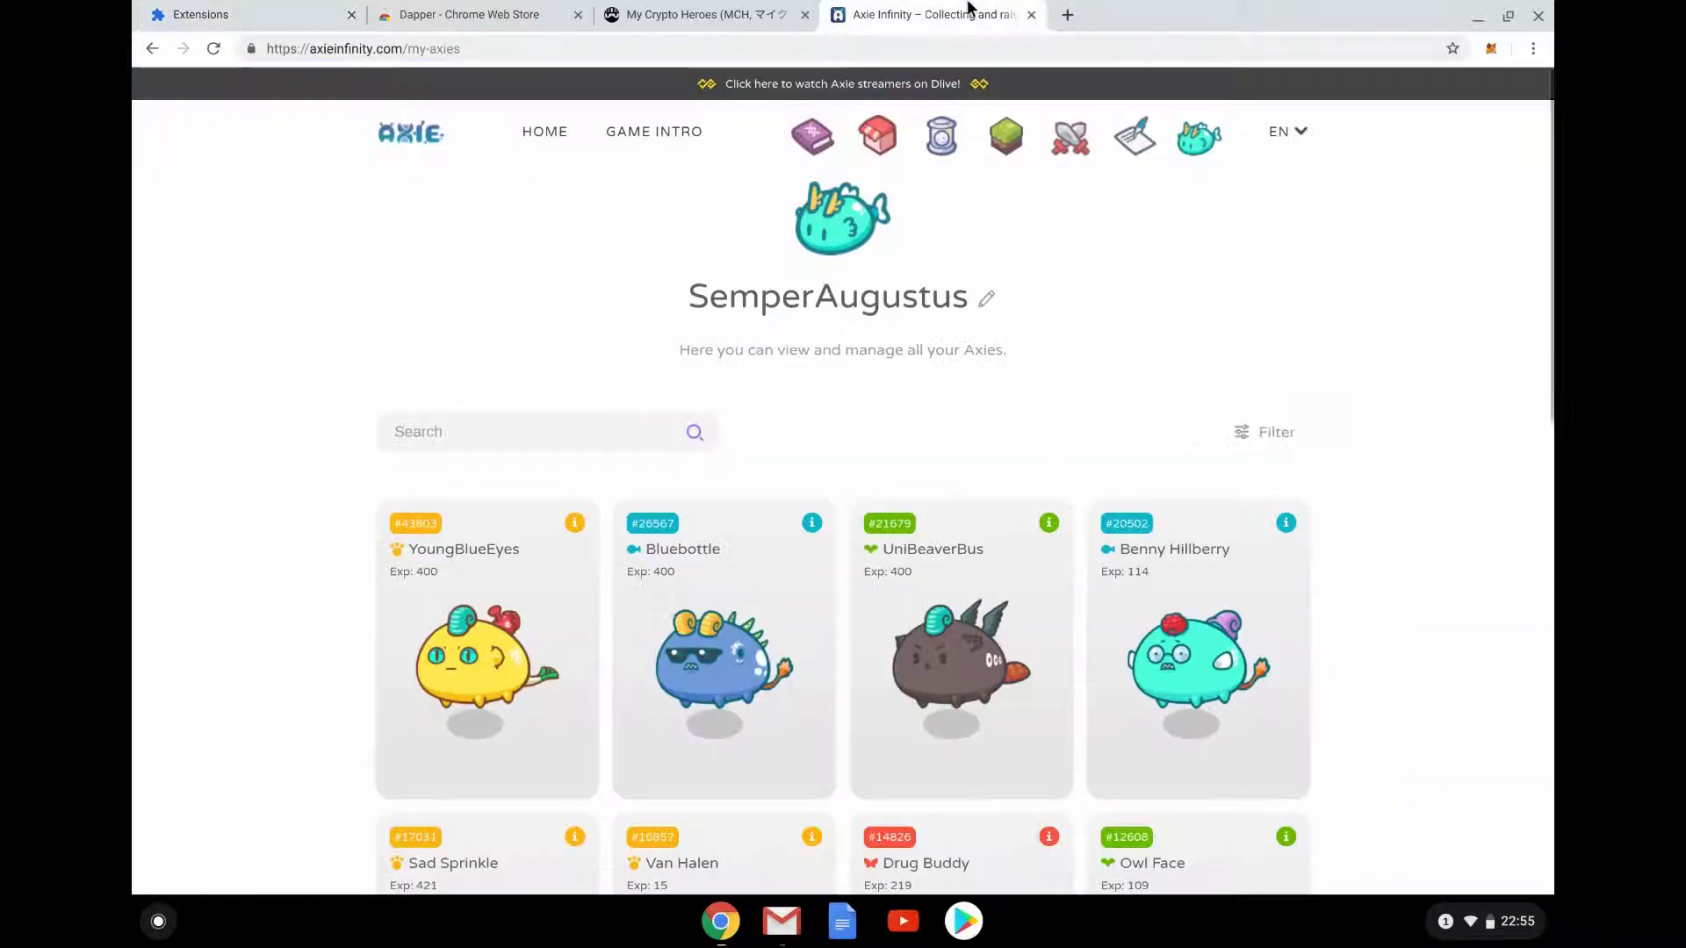